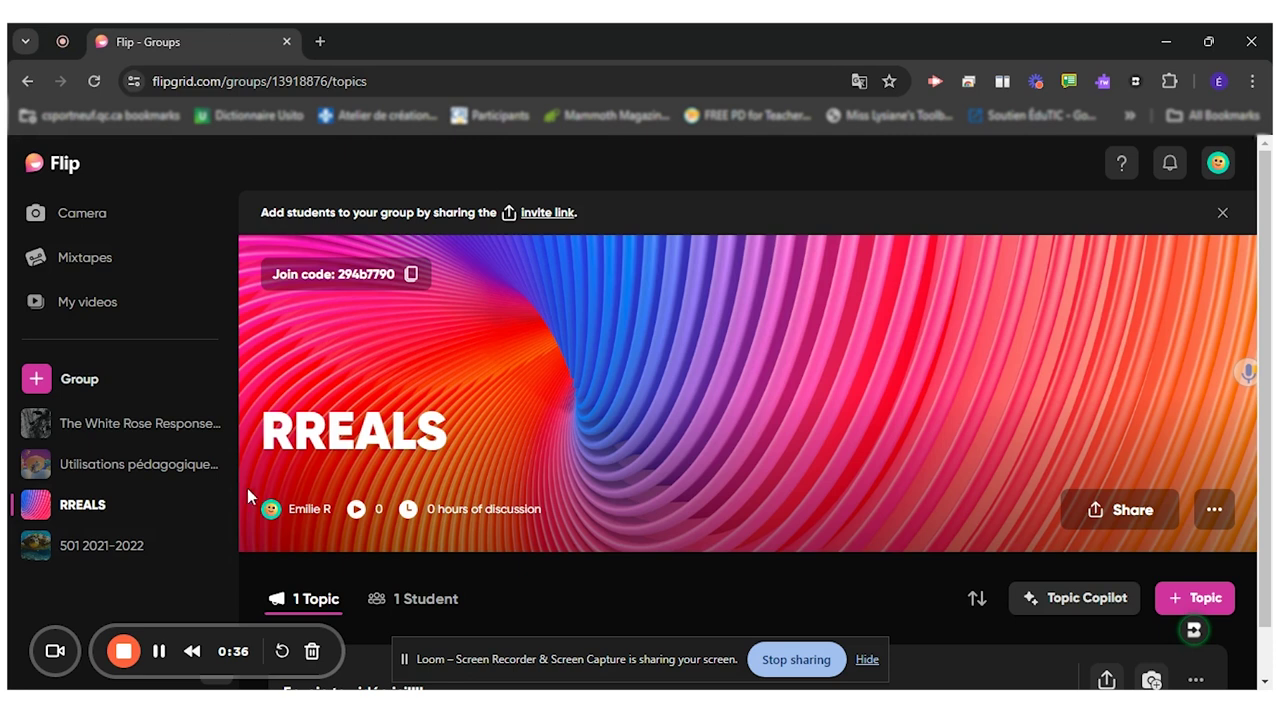
Start creating a new group and set its grade level to High
{"action": "left_click", "coordinate": [37, 384]}
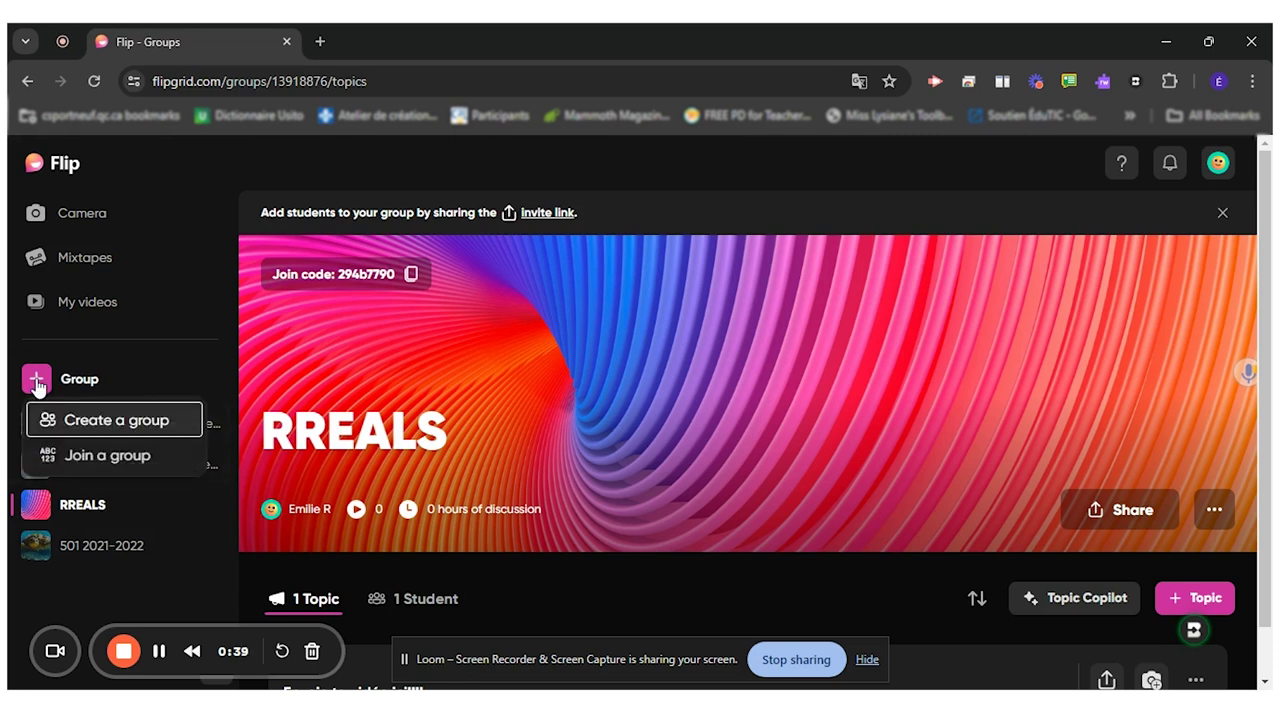
{"action": "left_click", "coordinate": [116, 420]}
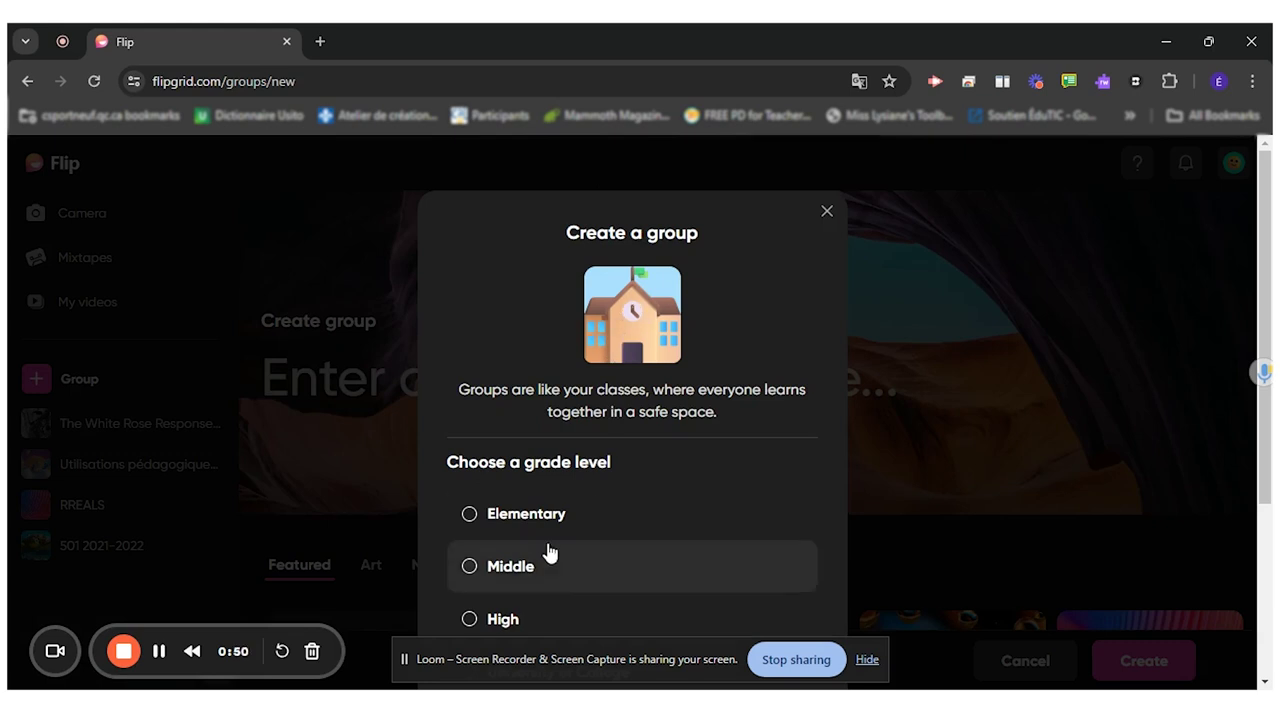
{"action": "scroll", "coordinate": [557, 540], "scroll_direction": "down", "scroll_amount": 1}
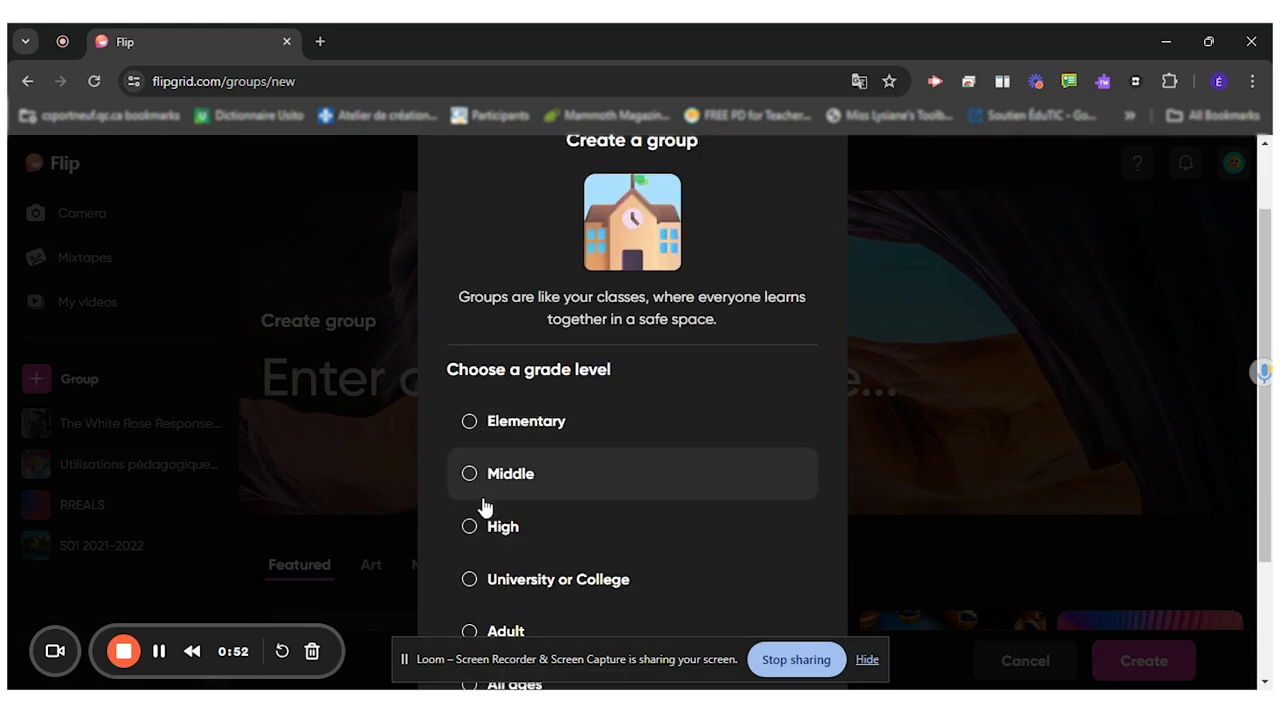
{"action": "left_click", "coordinate": [469, 528]}
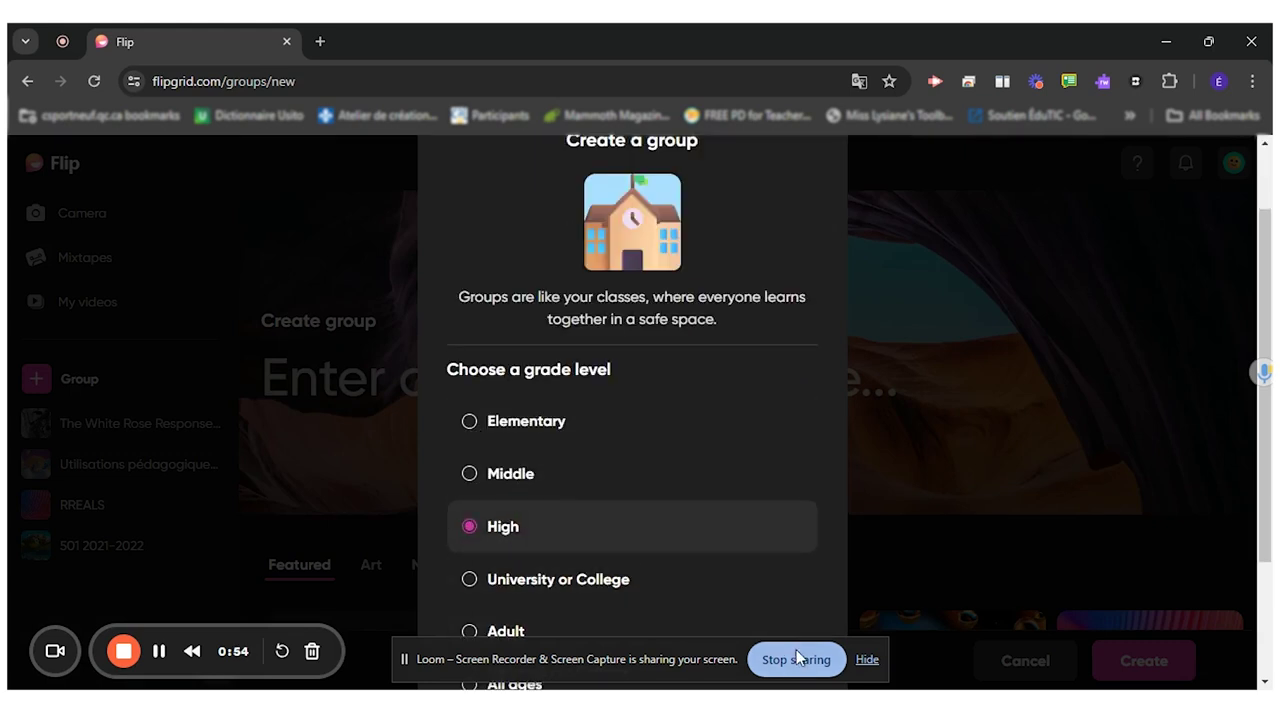
{"action": "left_click", "coordinate": [866, 660]}
{"action": "scroll", "coordinate": [670, 550], "scroll_direction": "down", "scroll_amount": 2}
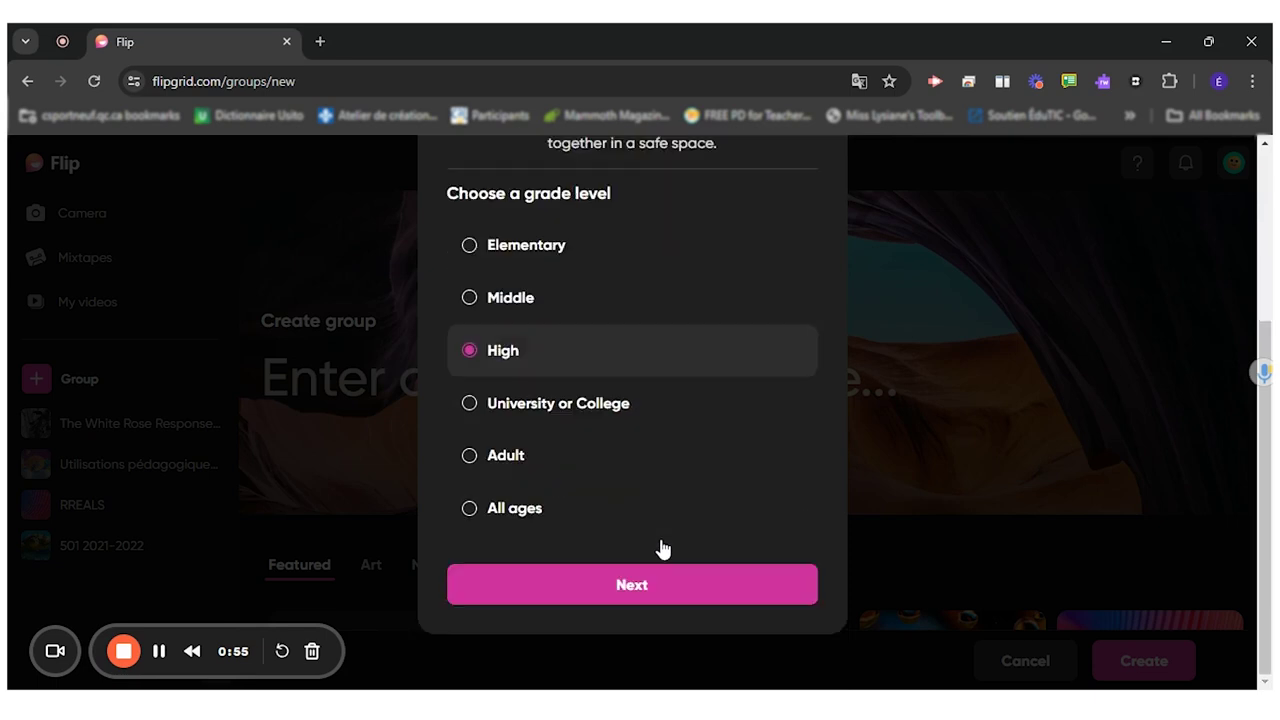
{"action": "left_click", "coordinate": [659, 591]}
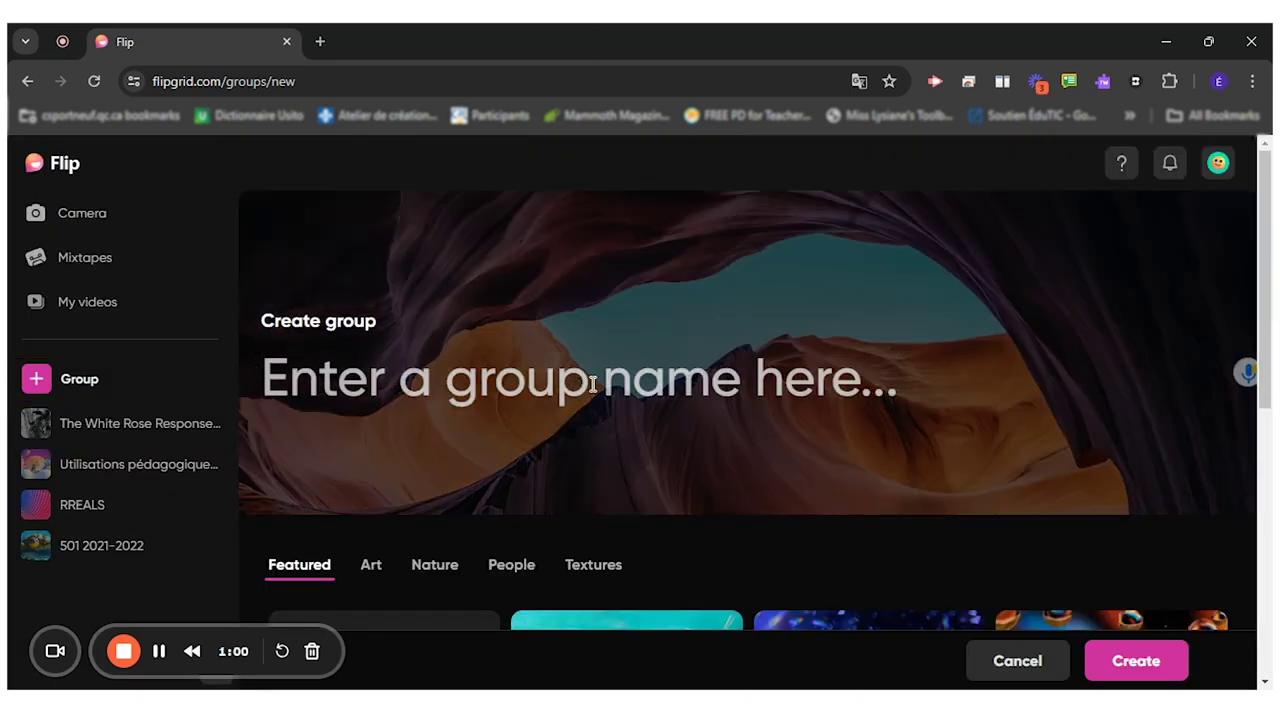
Name the new group "Test for C2"
{"action": "type", "text": "Test for "}
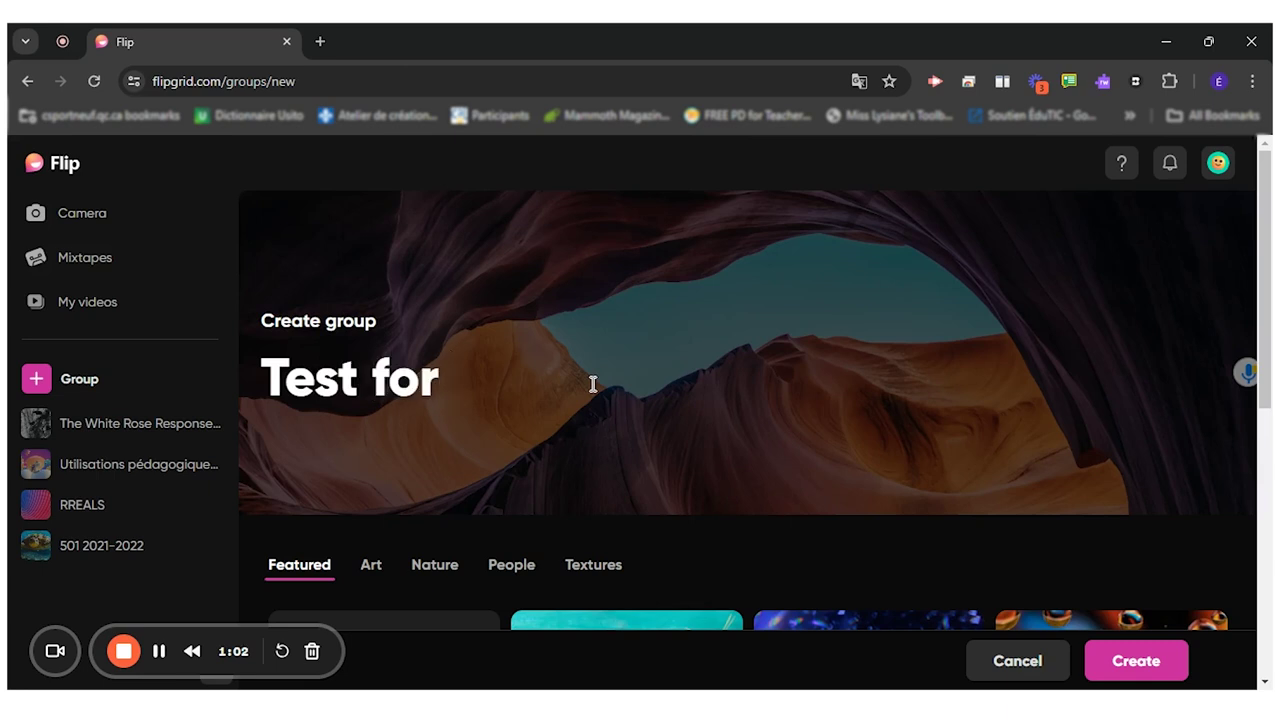
{"action": "type", "text": "C3"}
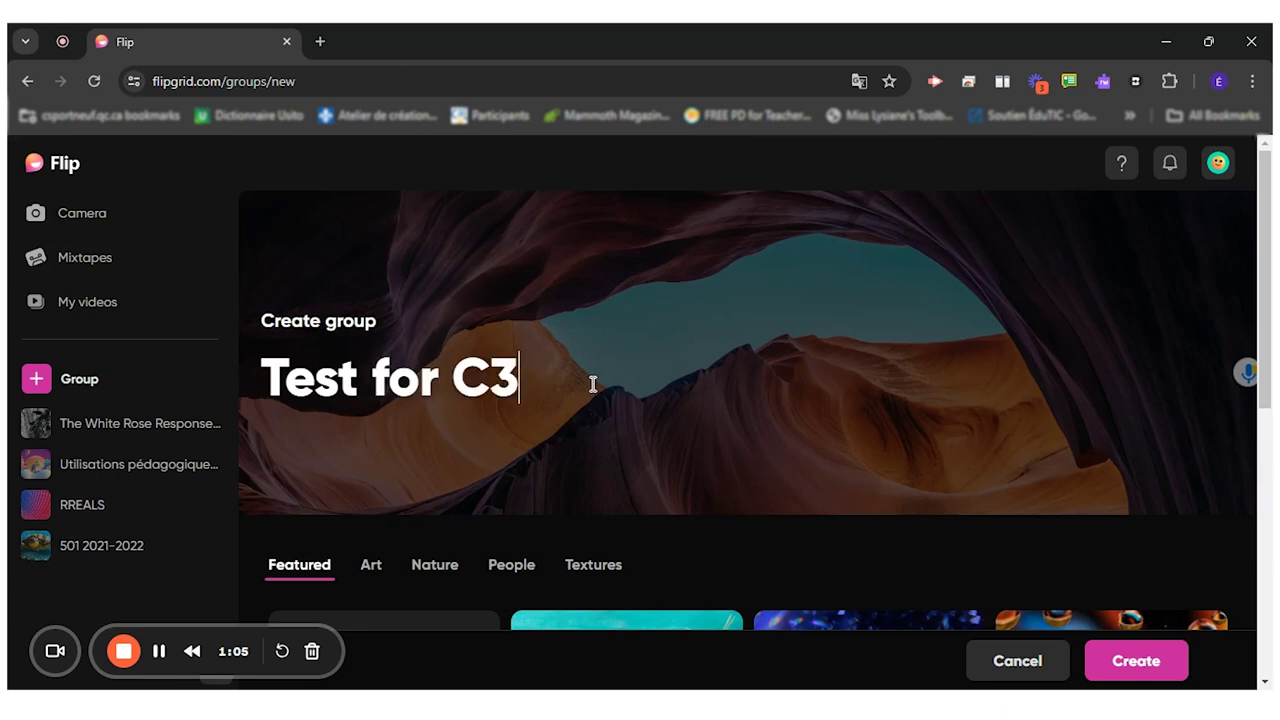
{"action": "key", "text": "BackSpace"}
{"action": "type", "text": "2"}
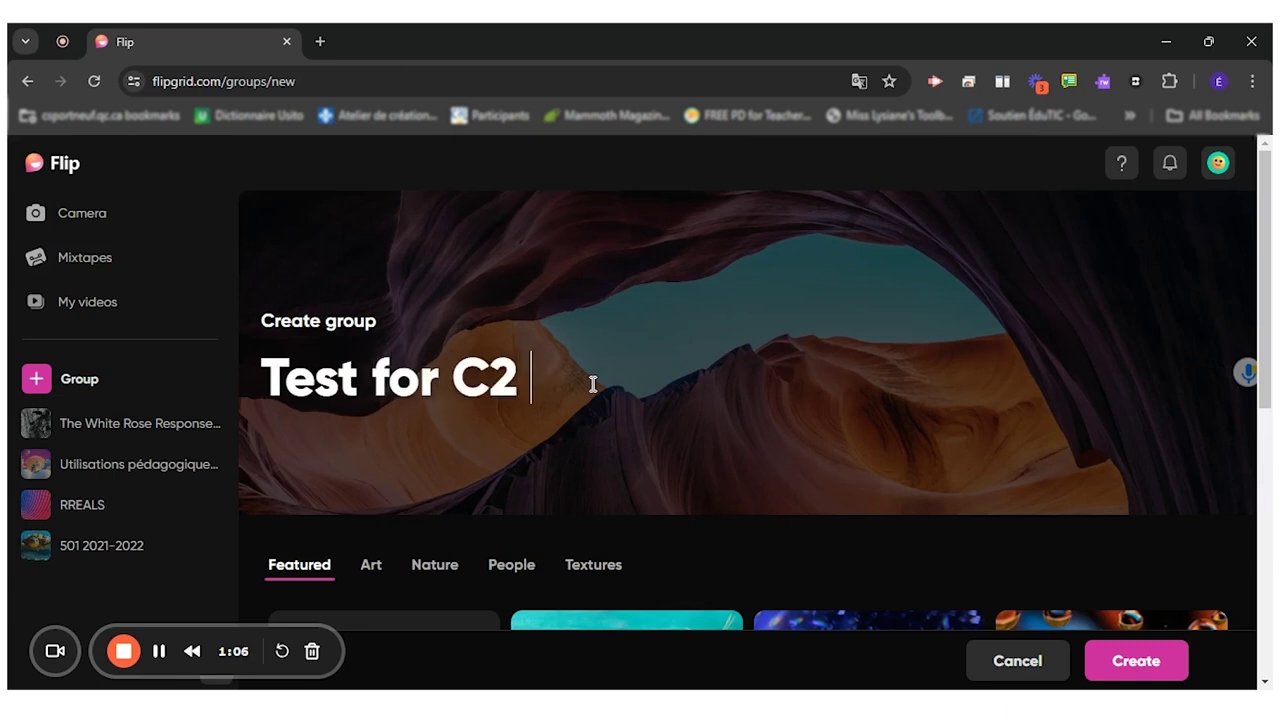
{"action": "left_click", "coordinate": [812, 445]}
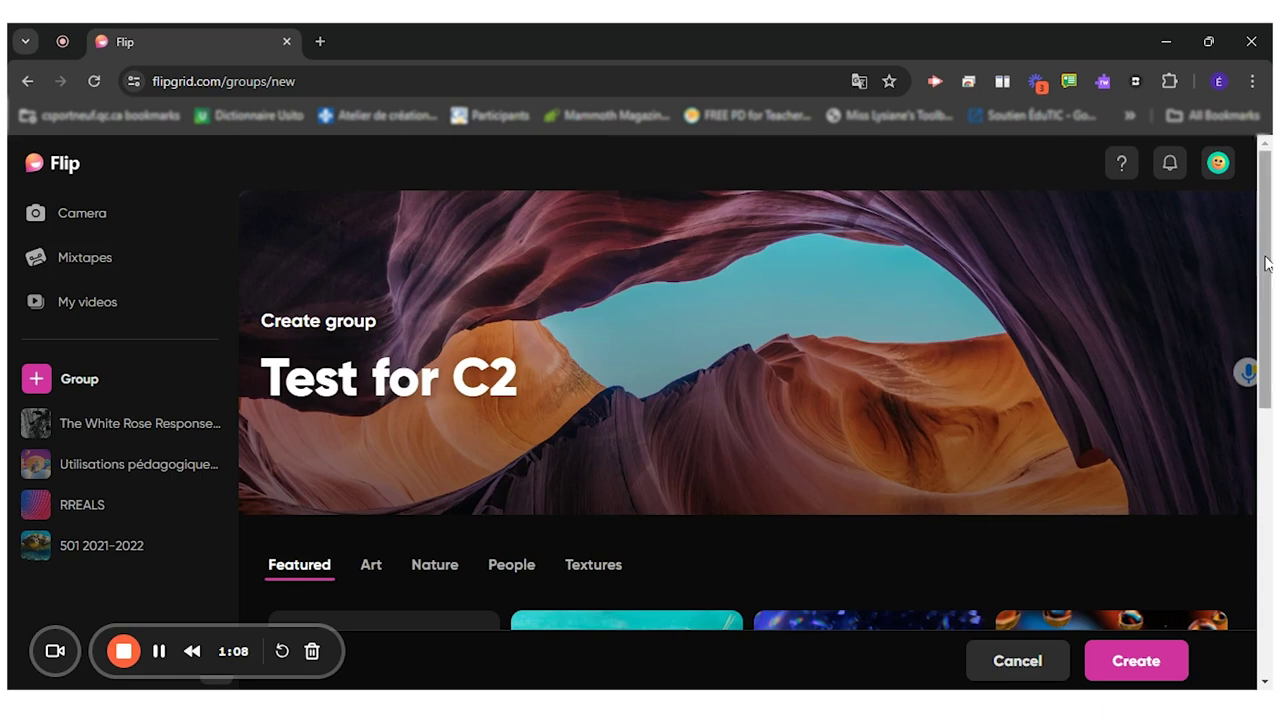
Choose the featured cover image with concentric rainbow rings and create the group
{"action": "scroll", "coordinate": [1268, 330], "scroll_direction": "down", "scroll_amount": 2}
{"action": "scroll", "coordinate": [1268, 330], "scroll_direction": "down", "scroll_amount": 1}
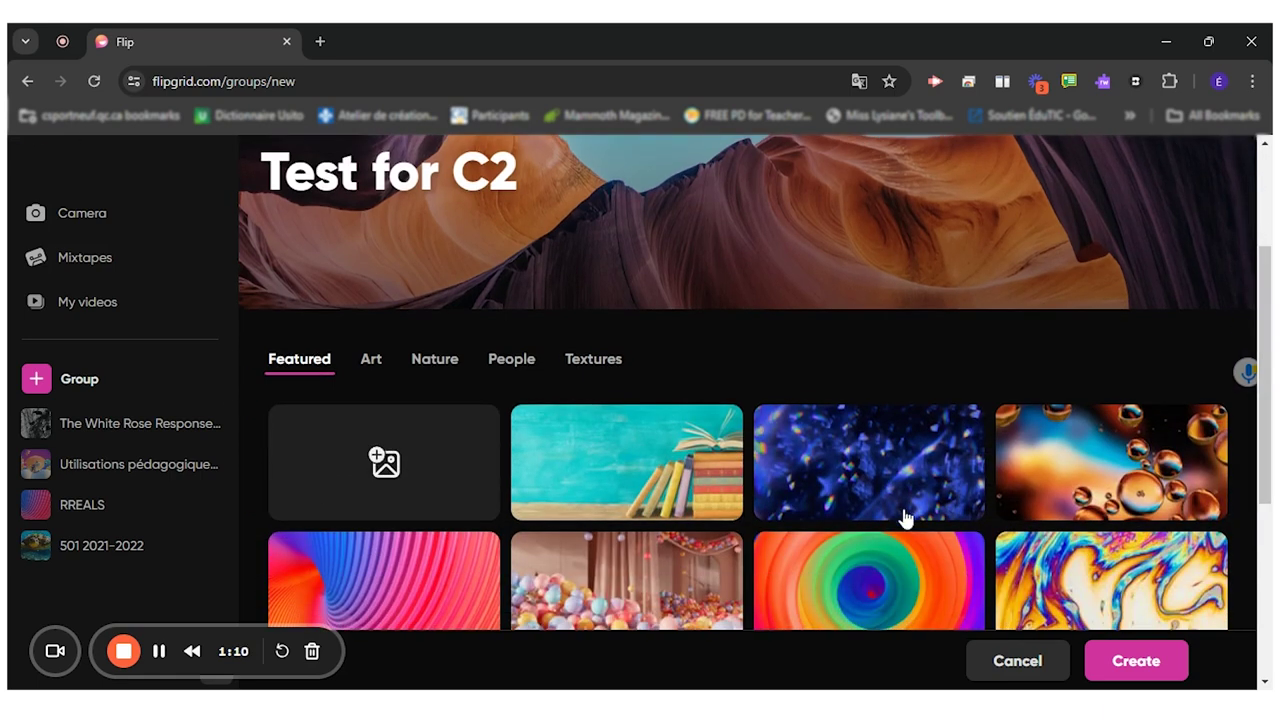
{"action": "left_click", "coordinate": [867, 594]}
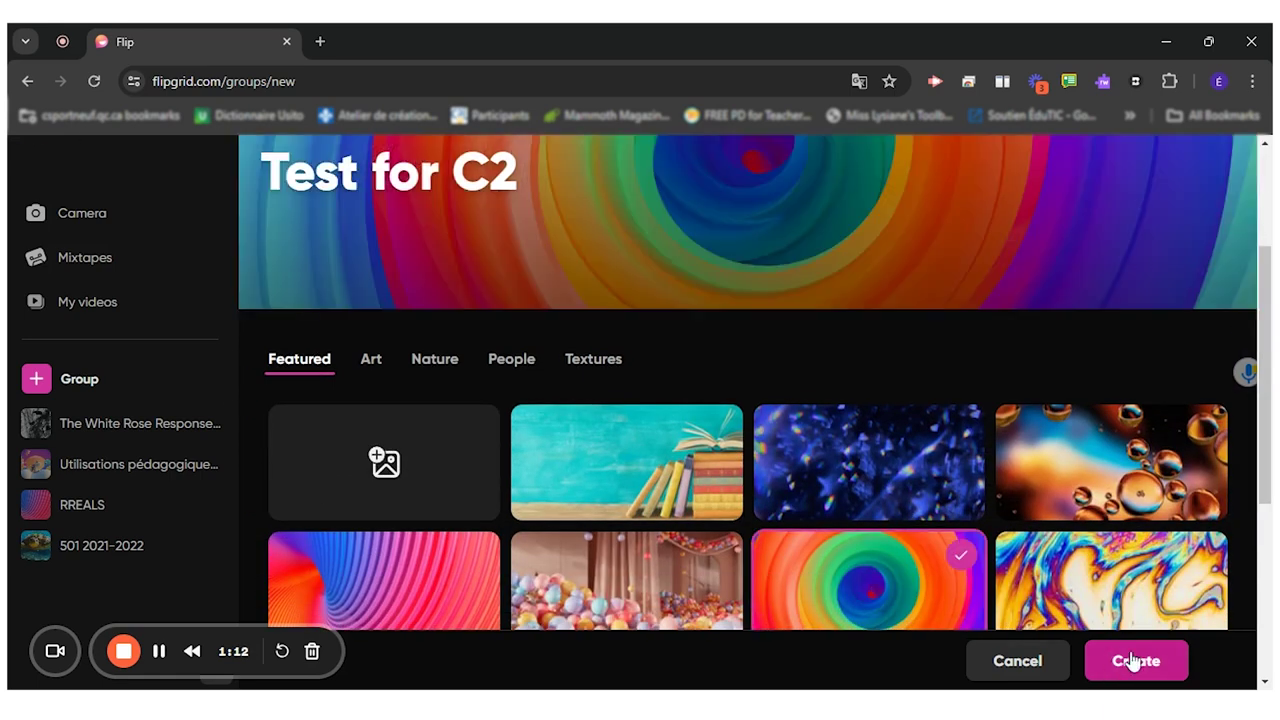
{"action": "left_click", "coordinate": [1131, 655]}
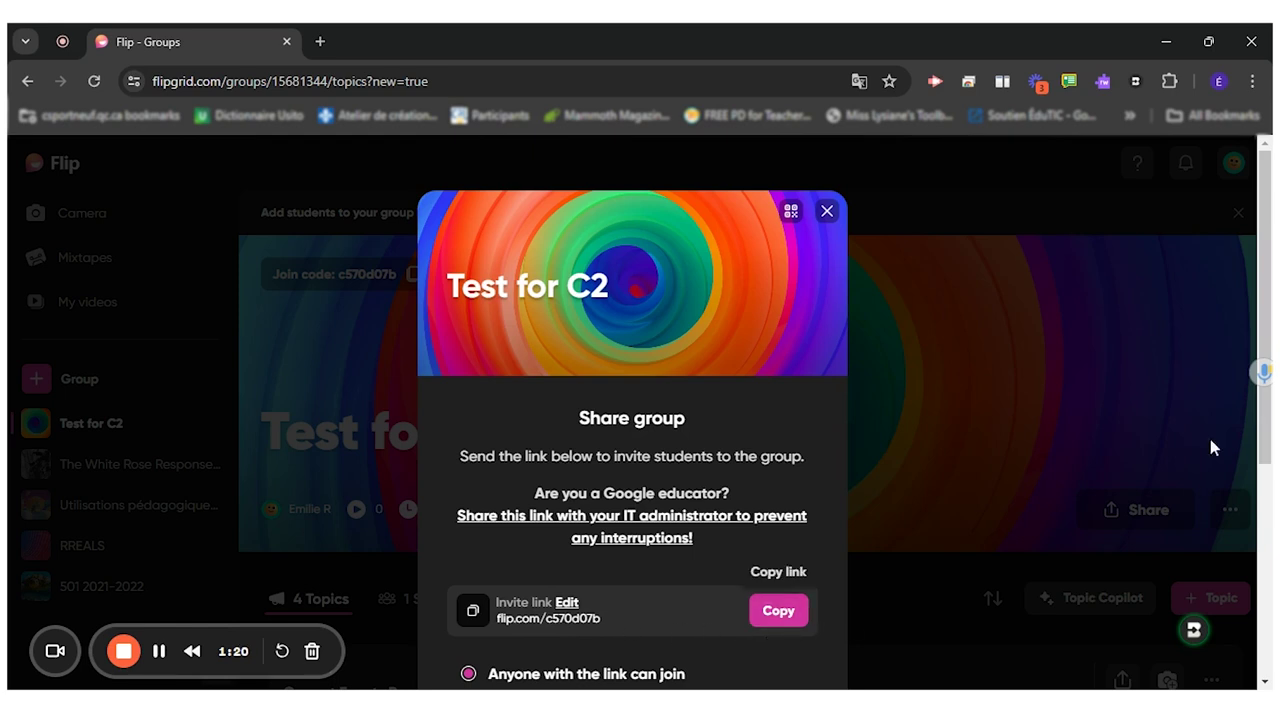
Review the group's invite link, joining permissions and other ways to add students, and close the sharing dialog
{"action": "left_click_drag", "start_coordinate": [1260, 312], "coordinate": [1260, 398]}
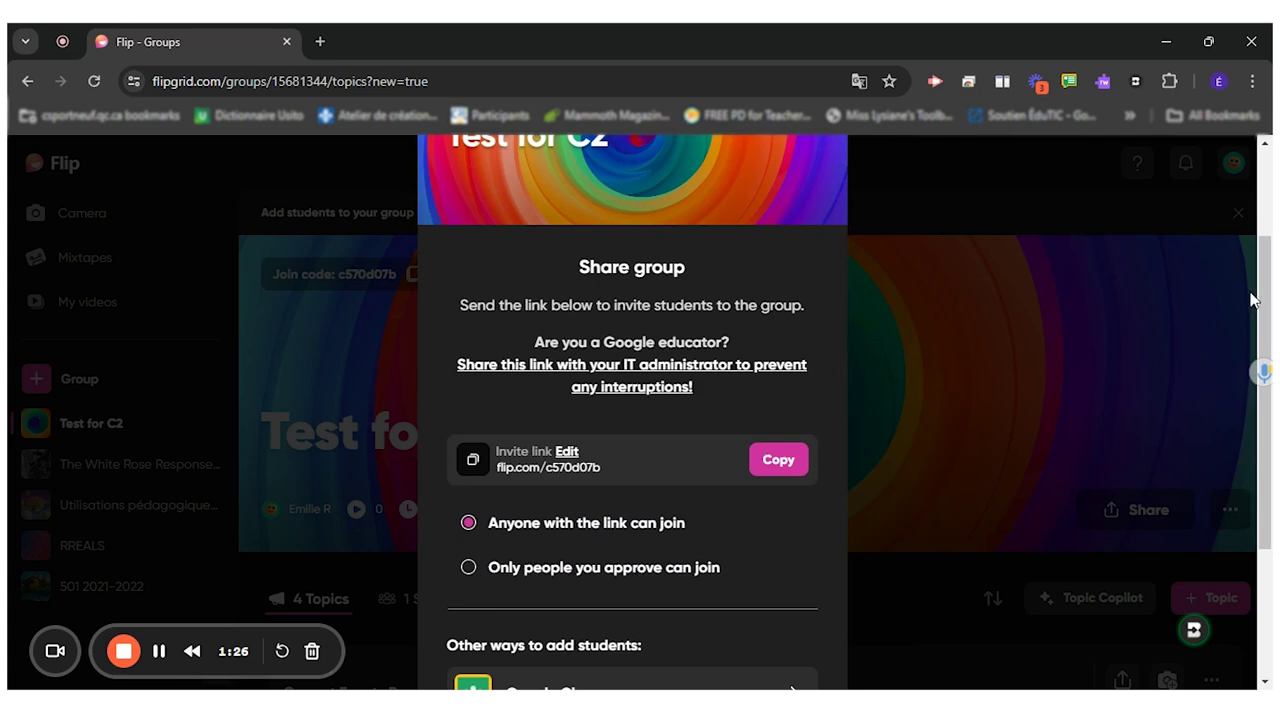
{"action": "scroll", "coordinate": [1250, 302], "scroll_direction": "down", "scroll_amount": 2}
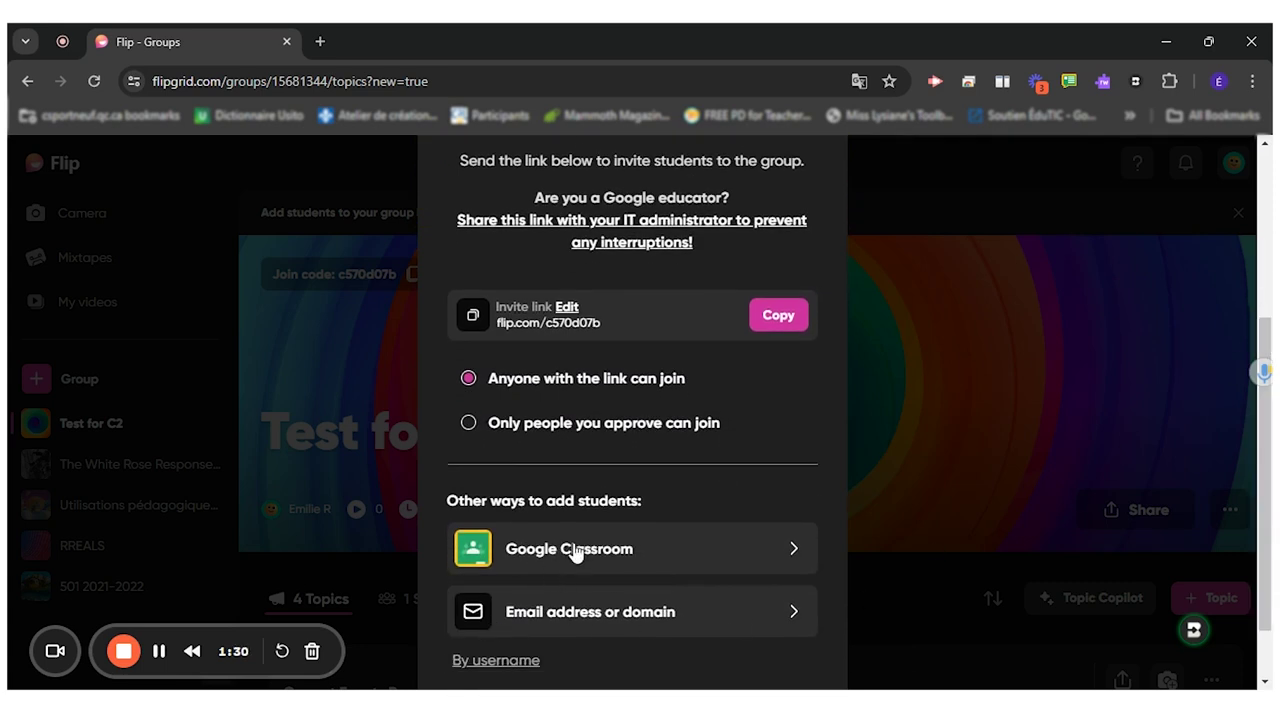
{"action": "left_click", "coordinate": [894, 662]}
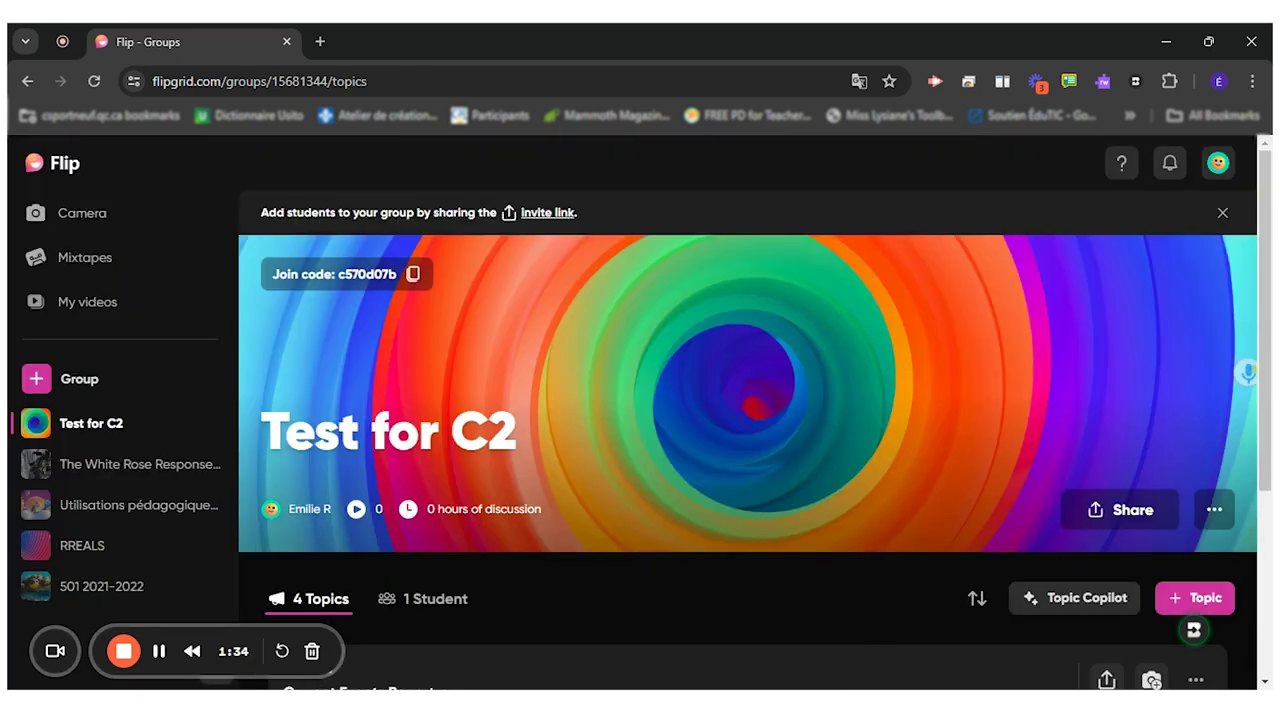
Permanently delete the Current Events Report topic from the Test for C2 group
{"action": "left_click_drag", "start_coordinate": [1267, 262], "coordinate": [1267, 345]}
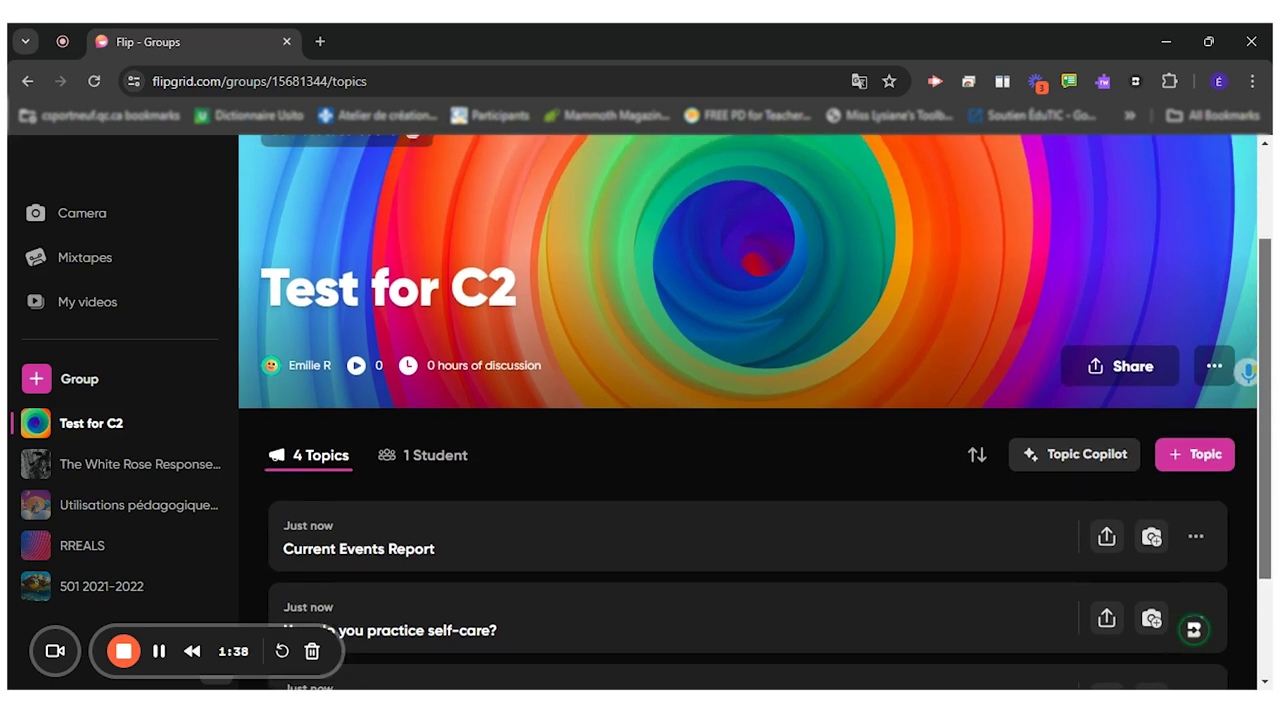
{"action": "left_click_drag", "start_coordinate": [1267, 345], "coordinate": [1269, 395]}
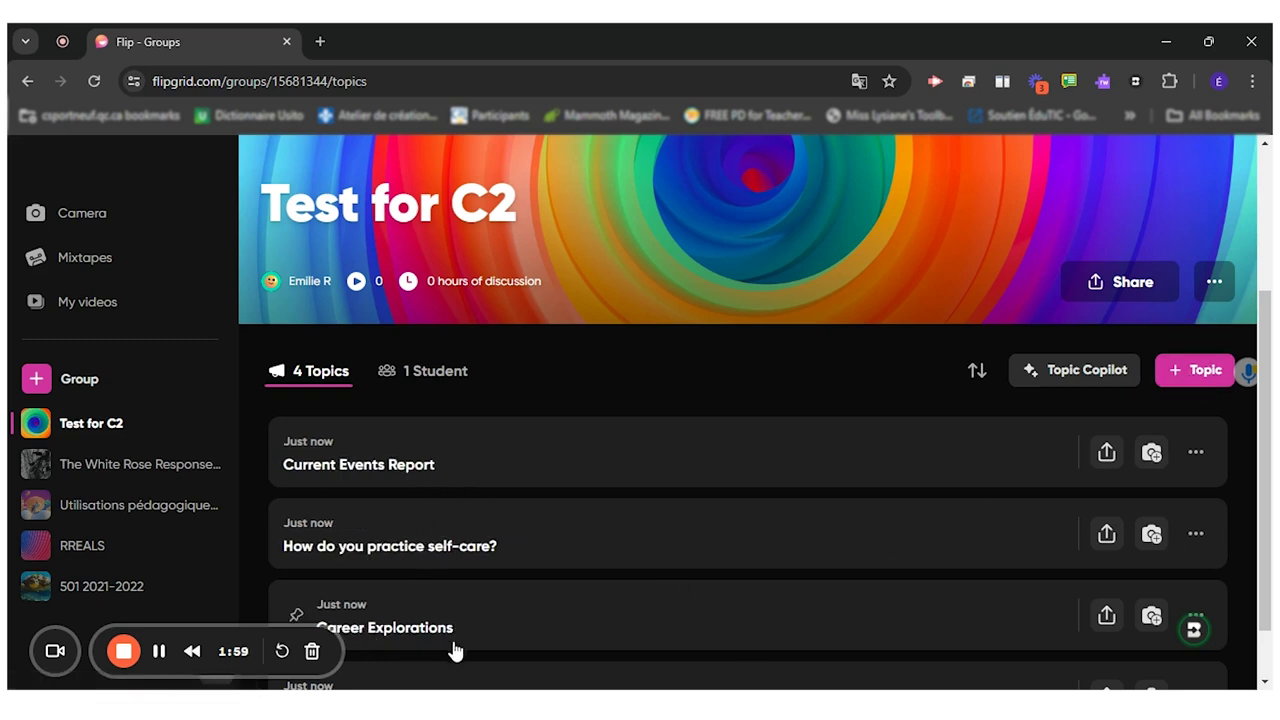
{"action": "left_click", "coordinate": [1196, 455]}
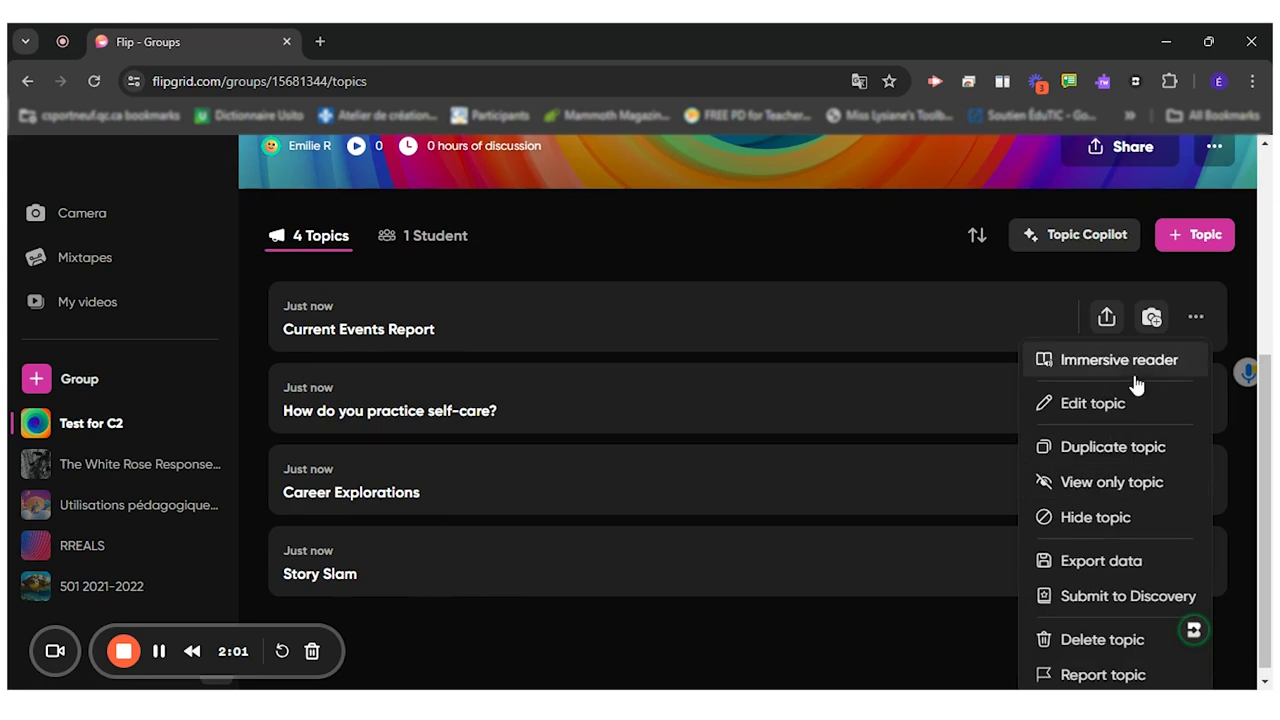
{"action": "left_click", "coordinate": [1117, 648]}
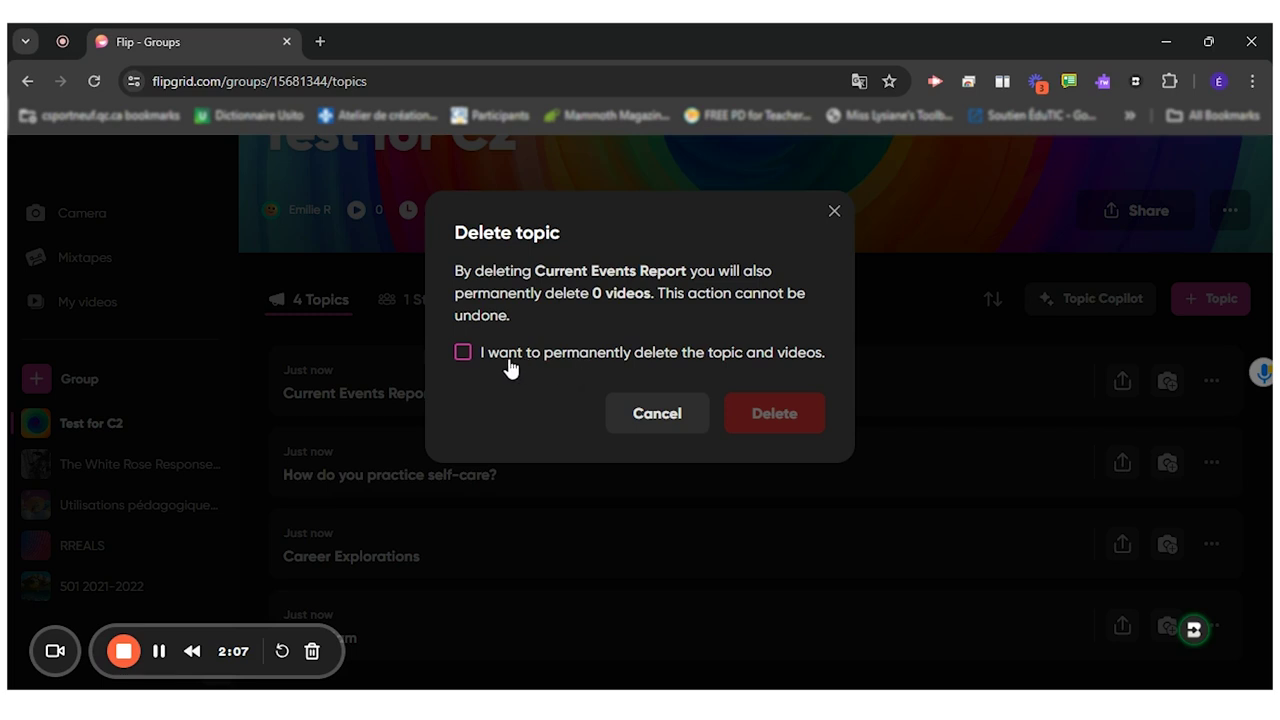
{"action": "left_click", "coordinate": [463, 355]}
{"action": "left_click", "coordinate": [735, 428]}
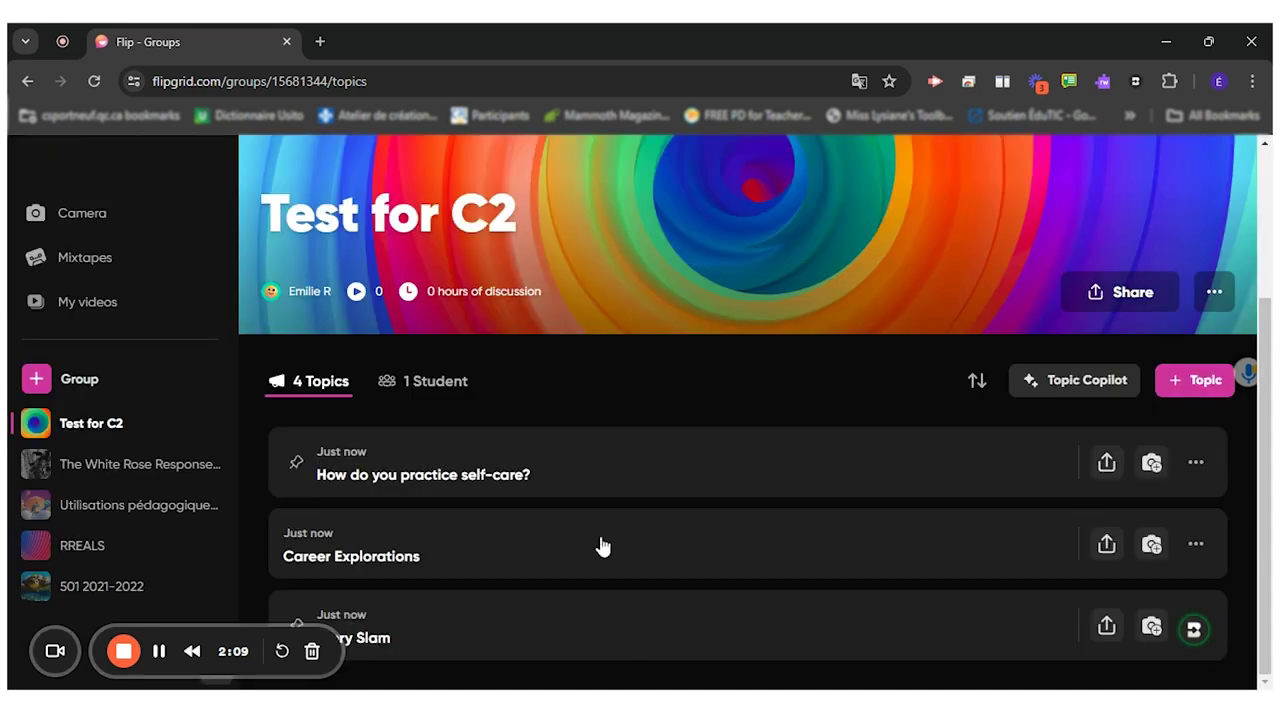
Start a new topic in the group and title it "cfsdfsdfsdf sdfasfsdfdfsdf"
{"action": "left_click", "coordinate": [1190, 385]}
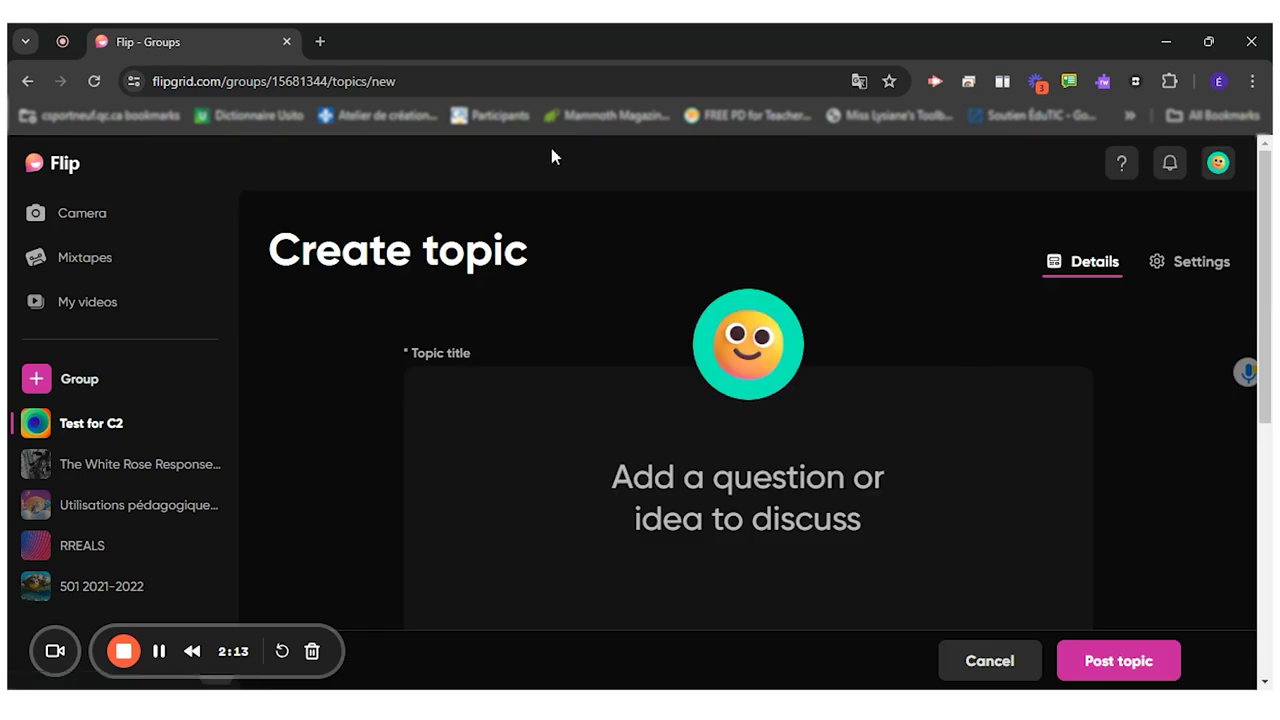
{"action": "left_click", "coordinate": [743, 503]}
{"action": "type", "text": "cfsdfsdf"}
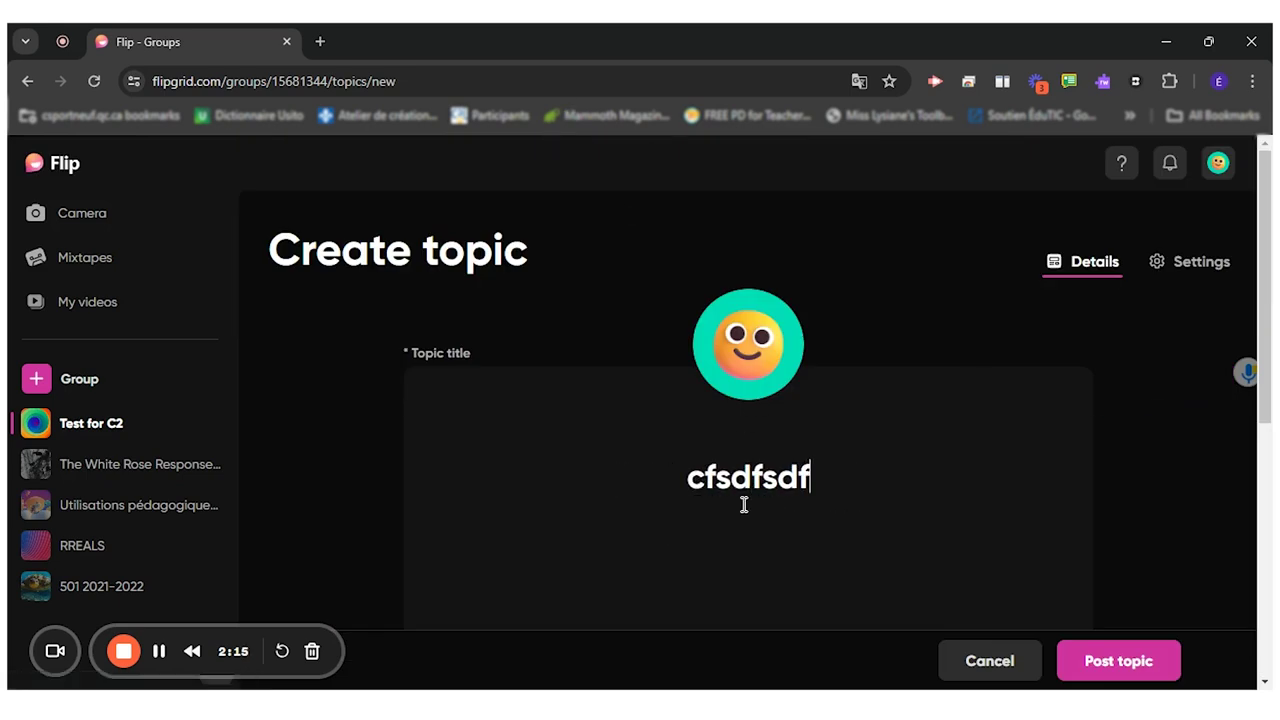
{"action": "type", "text": "sdf sdfdfsdf"}
{"action": "left_click", "coordinate": [826, 514]}
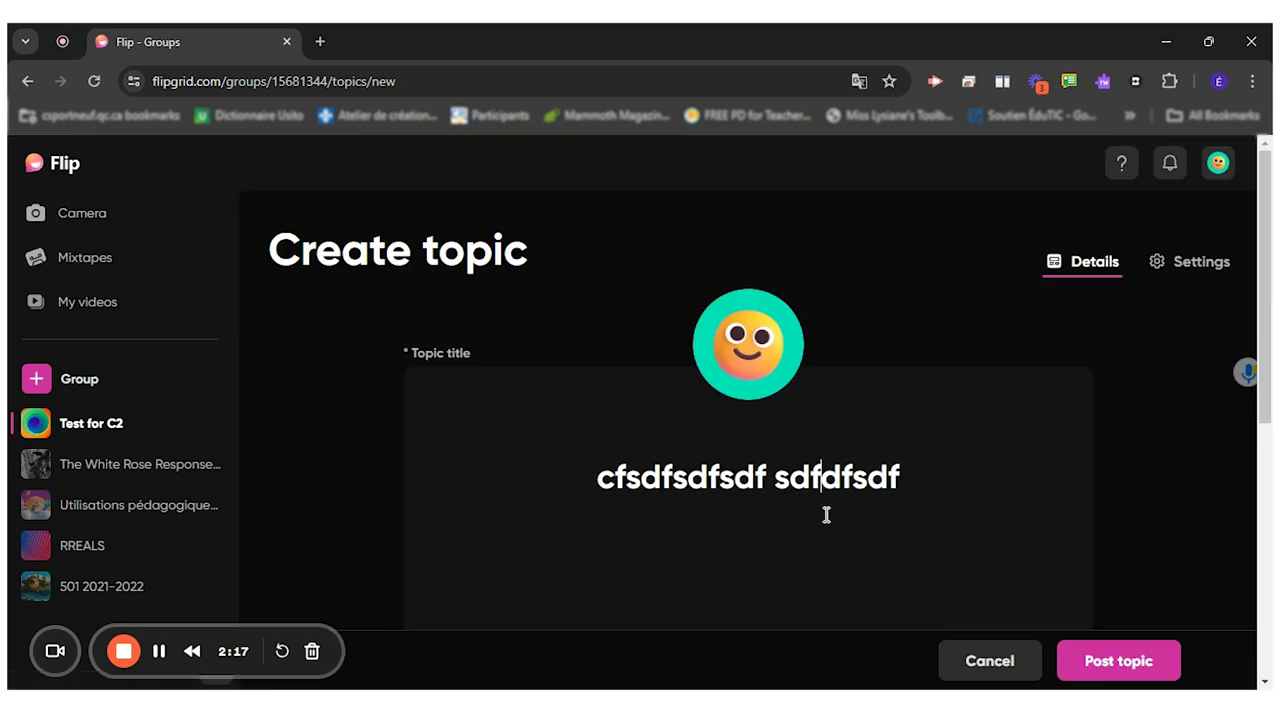
{"action": "type", "text": "asfsdf"}
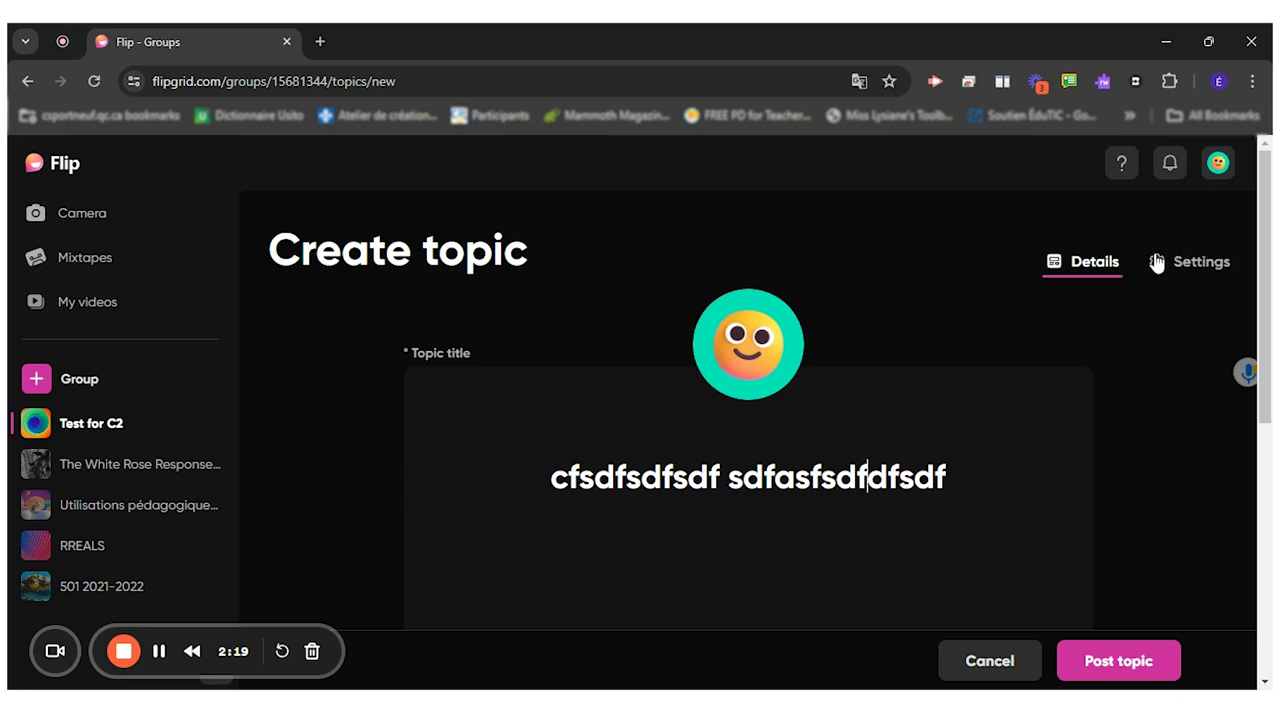
Glance at the topic's settings, return to its details and enter the description "dsfsdfsdfkflkjsldkfjlsdkflskdf"
{"action": "left_click", "coordinate": [1172, 261]}
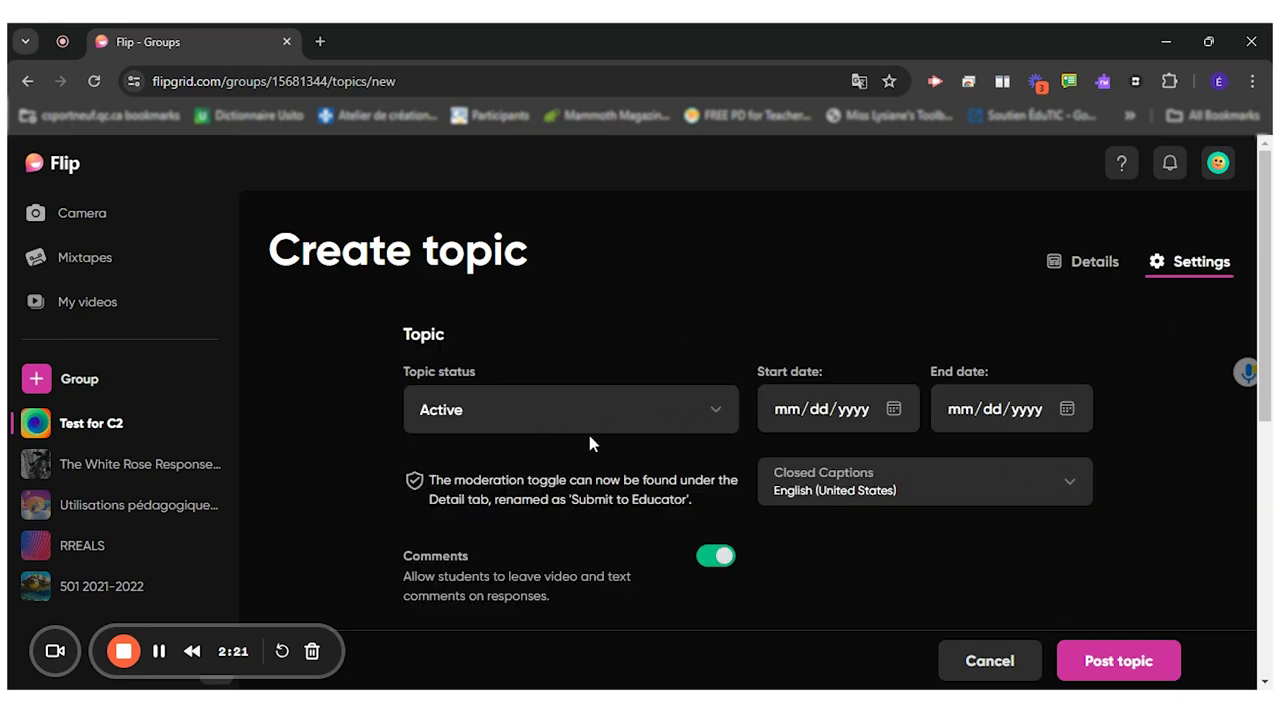
{"action": "left_click", "coordinate": [1093, 261]}
{"action": "scroll", "coordinate": [1262, 380], "scroll_direction": "down", "scroll_amount": 2}
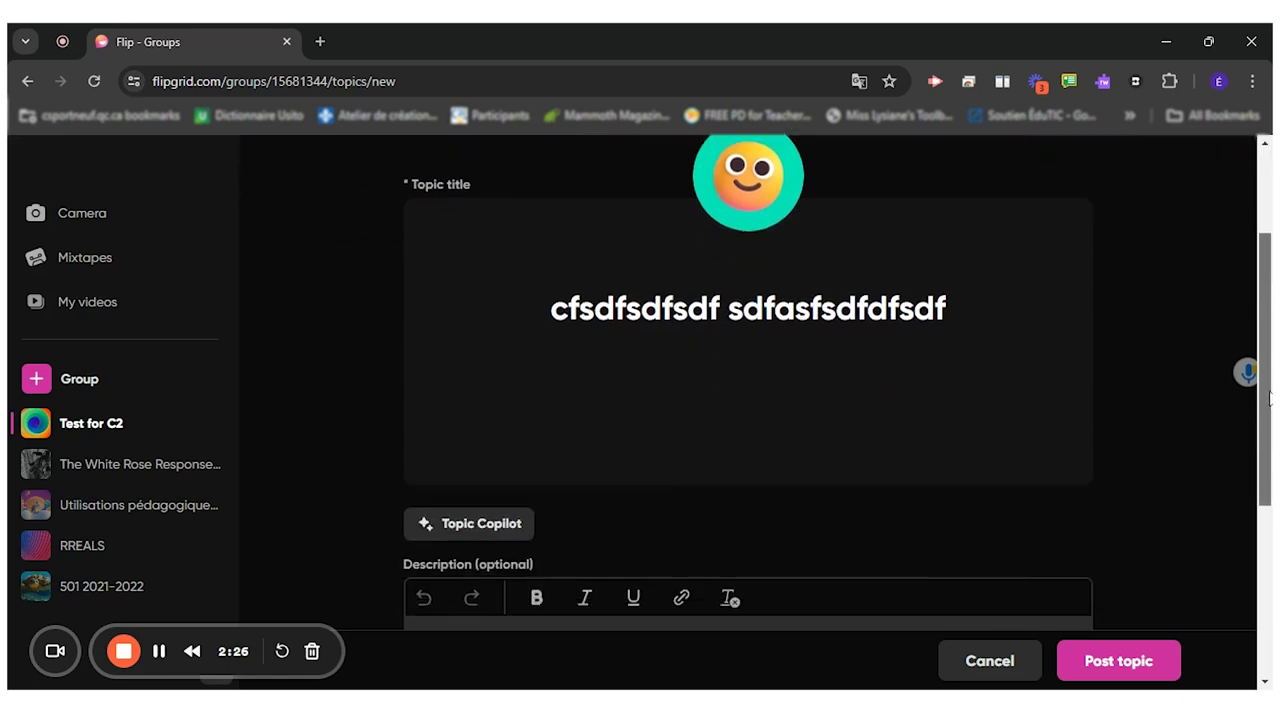
{"action": "scroll", "coordinate": [1268, 398], "scroll_direction": "down", "scroll_amount": 1}
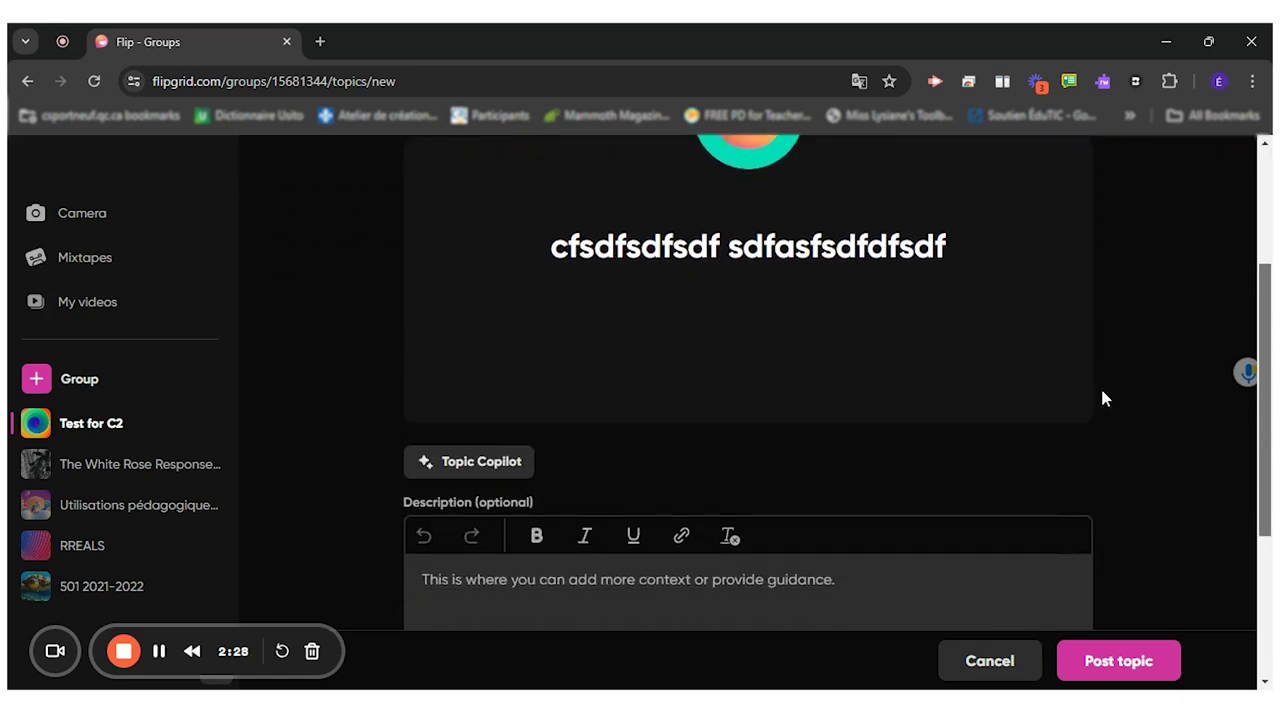
{"action": "scroll", "coordinate": [1270, 445], "scroll_direction": "down", "scroll_amount": 1}
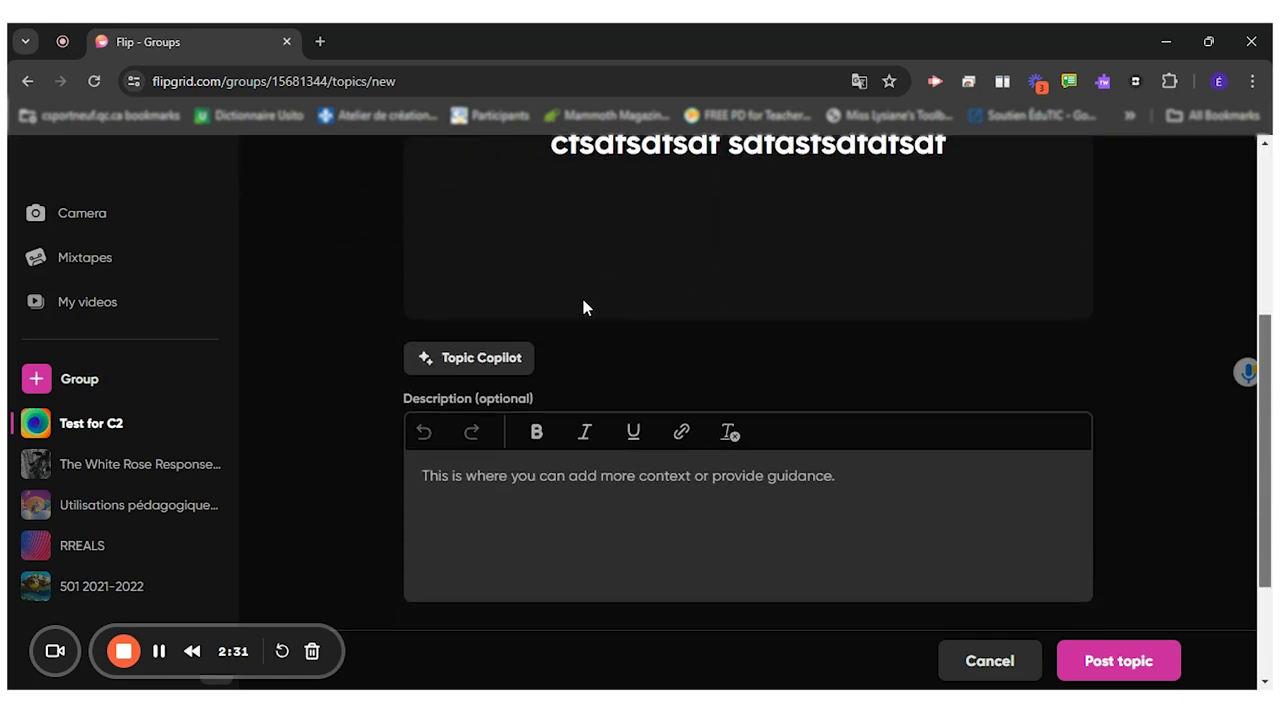
{"action": "left_click", "coordinate": [537, 492]}
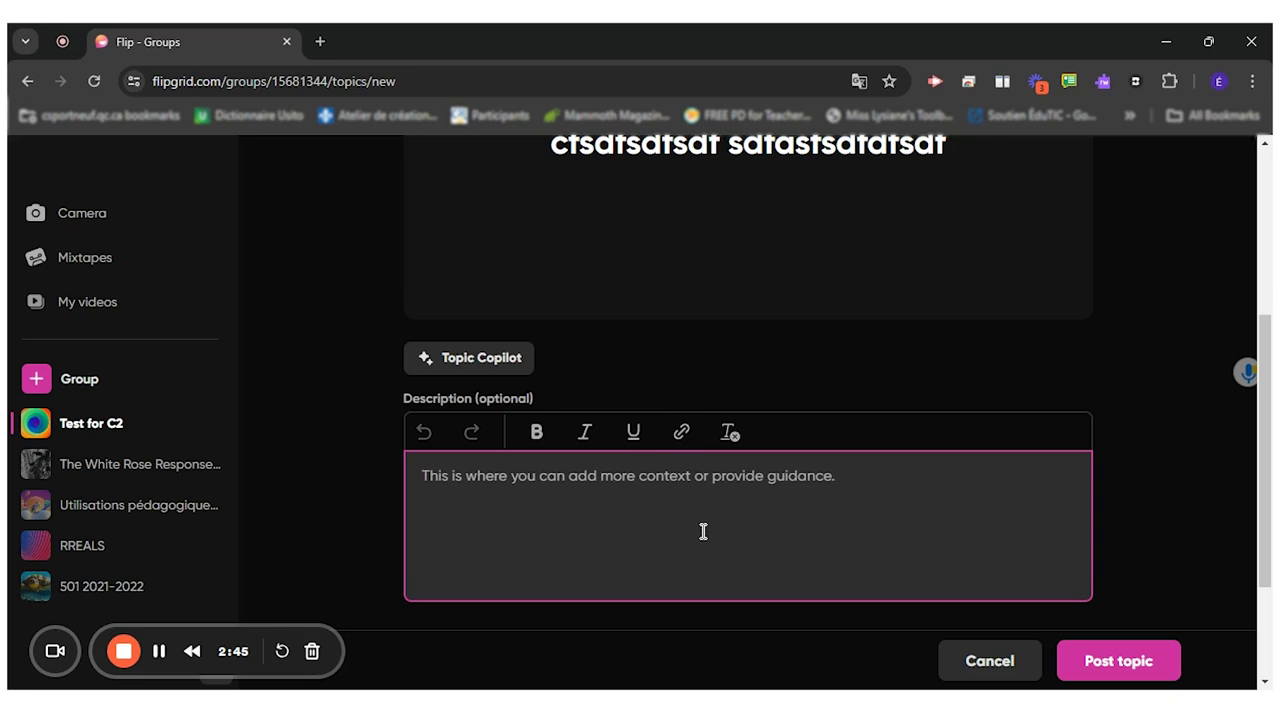
{"action": "type", "text": "d"}
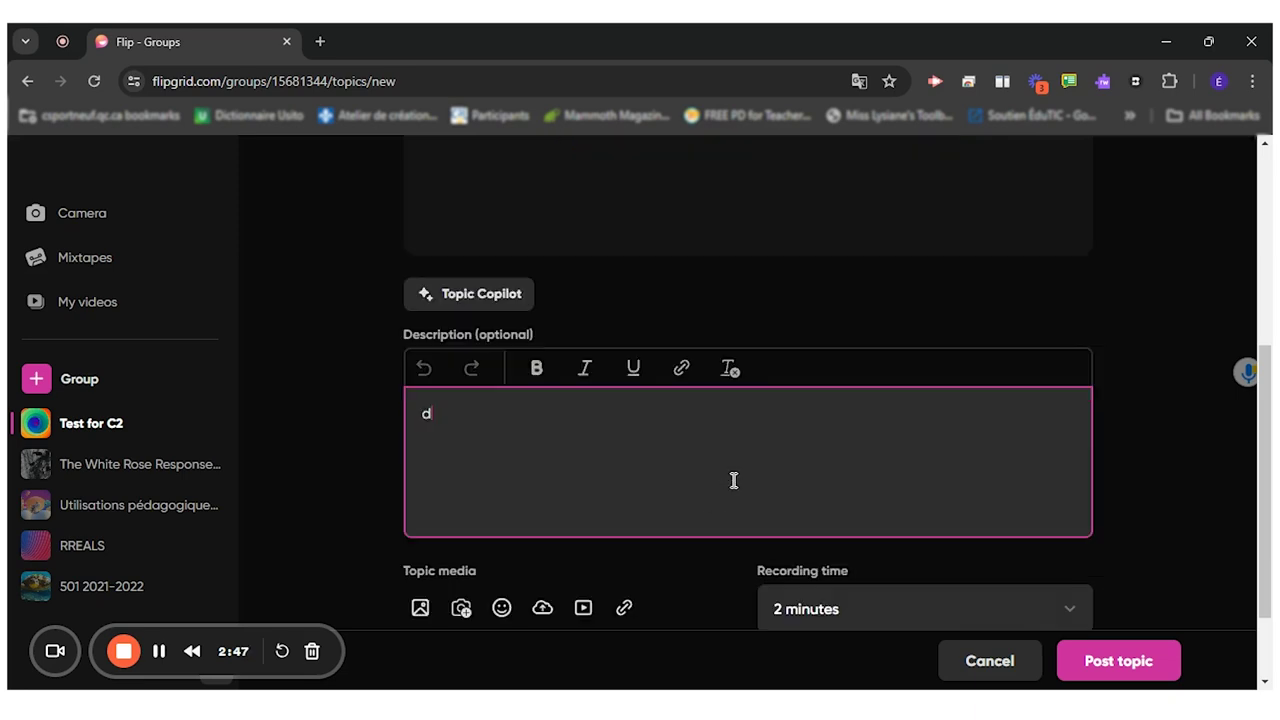
{"action": "type", "text": "sfsdfsdfkflkjsldkfjlsdkflskdf"}
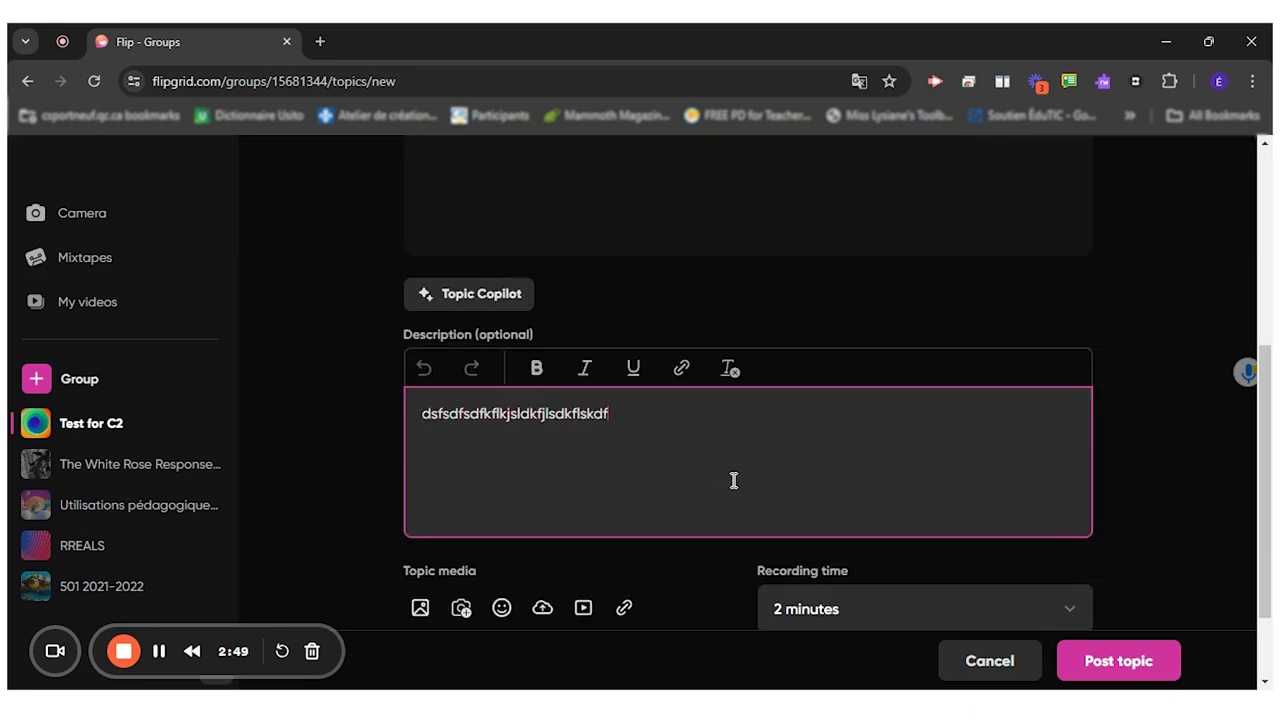
Set the topic's recording time to 1 minute, post the topic and look over its sharing options
{"action": "scroll", "coordinate": [1264, 372], "scroll_direction": "down", "scroll_amount": 2}
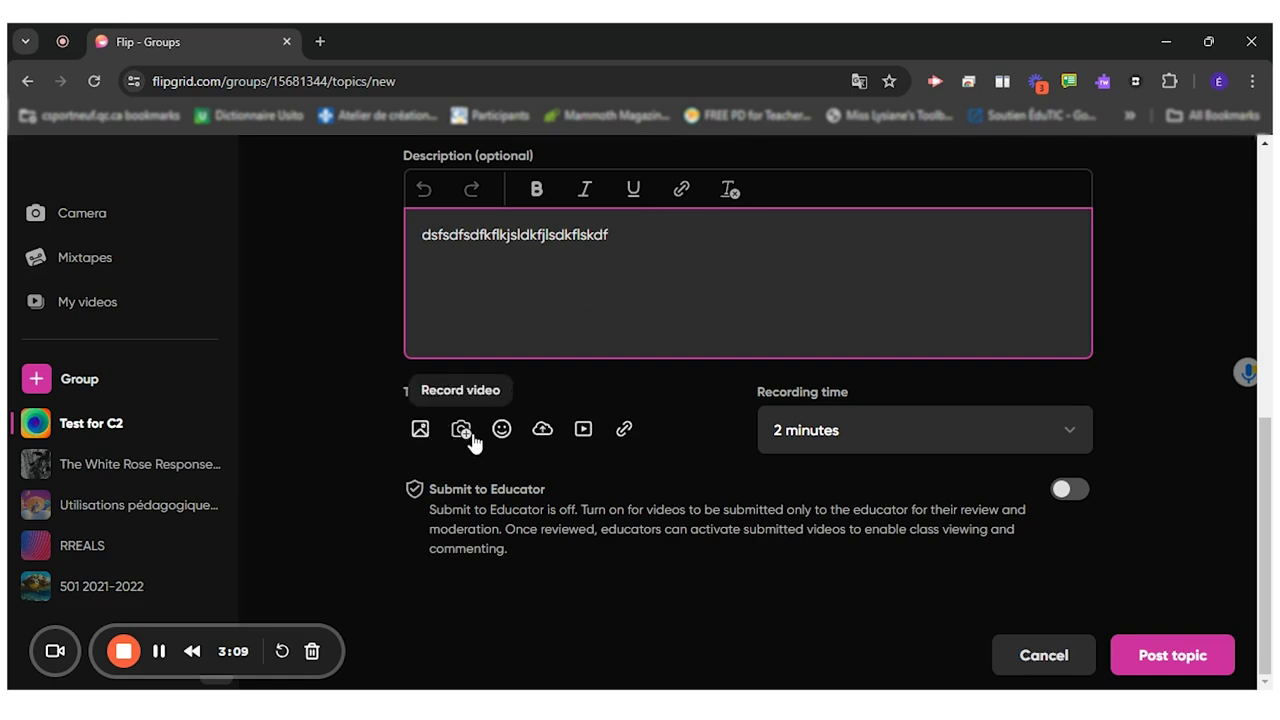
{"action": "left_click", "coordinate": [900, 437]}
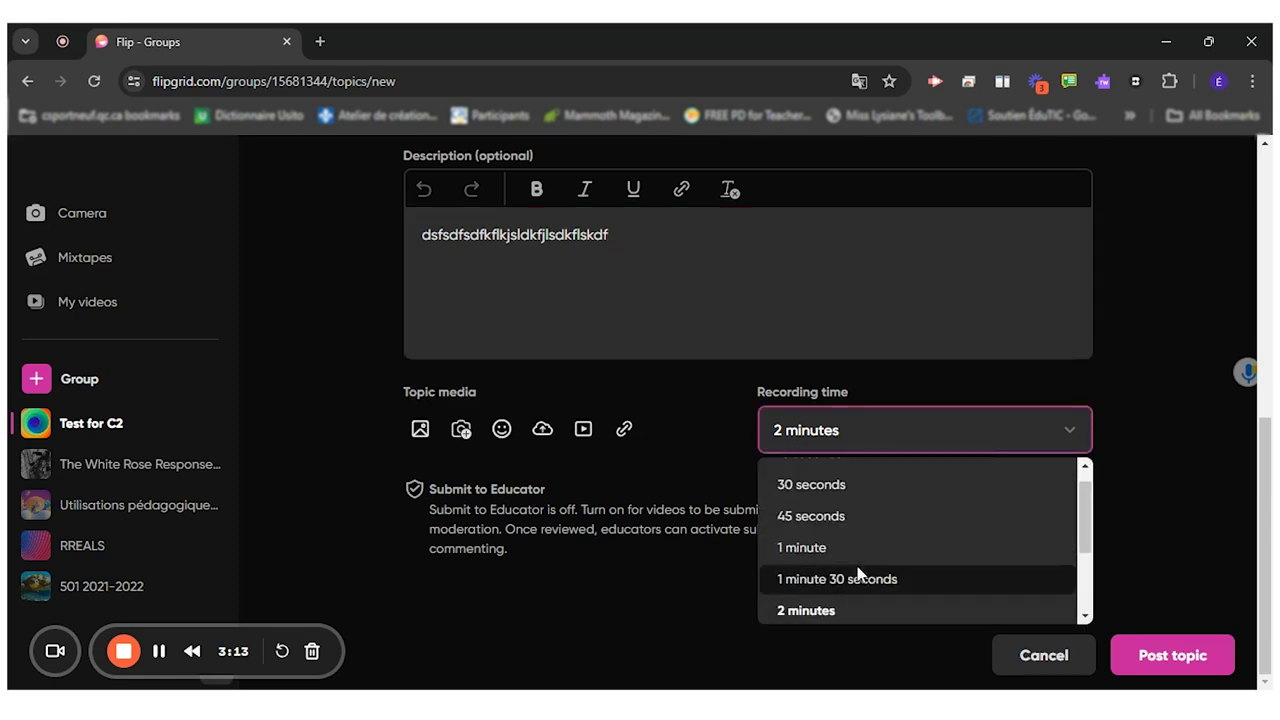
{"action": "left_click", "coordinate": [845, 543]}
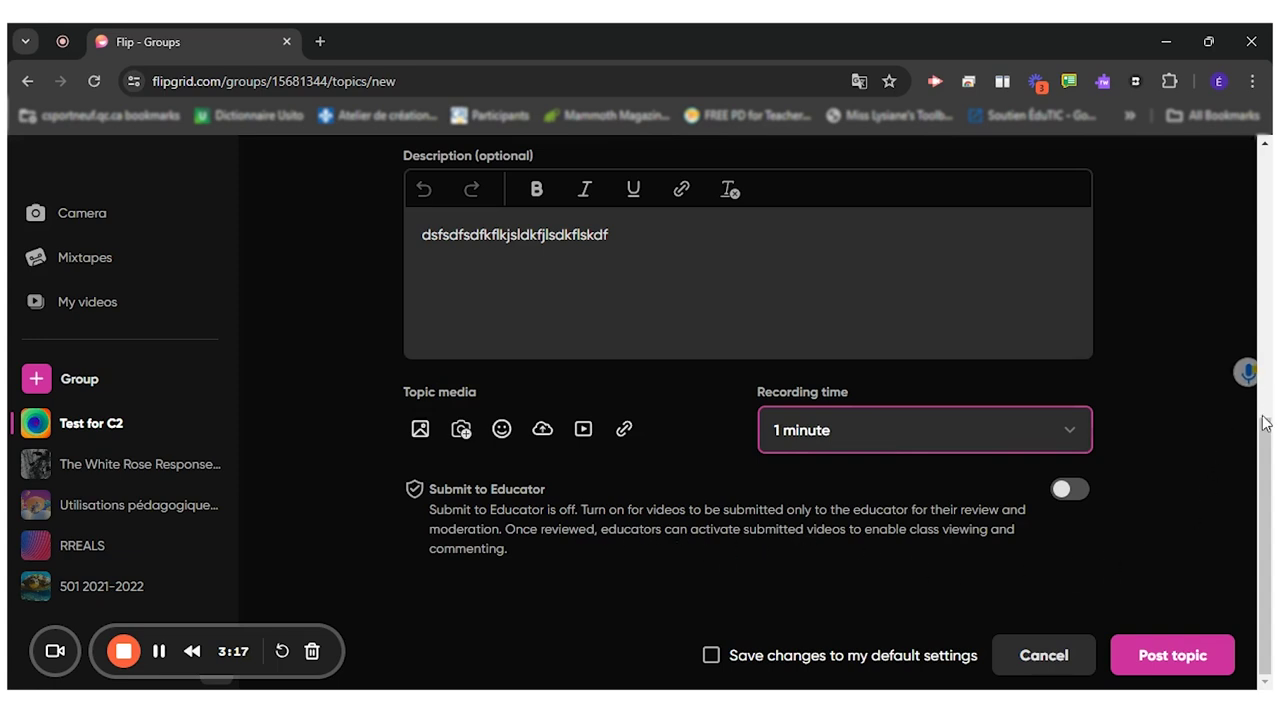
{"action": "left_click", "coordinate": [1152, 660]}
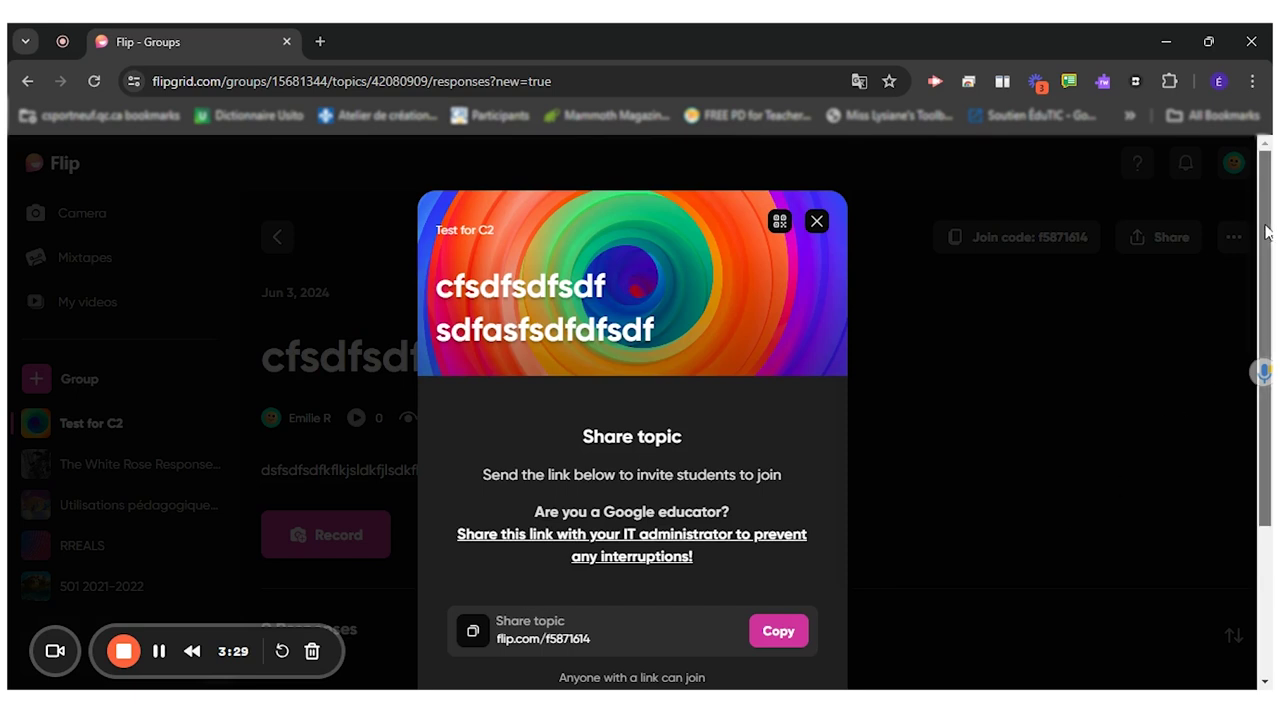
{"action": "left_click_drag", "start_coordinate": [1266, 232], "coordinate": [1266, 312]}
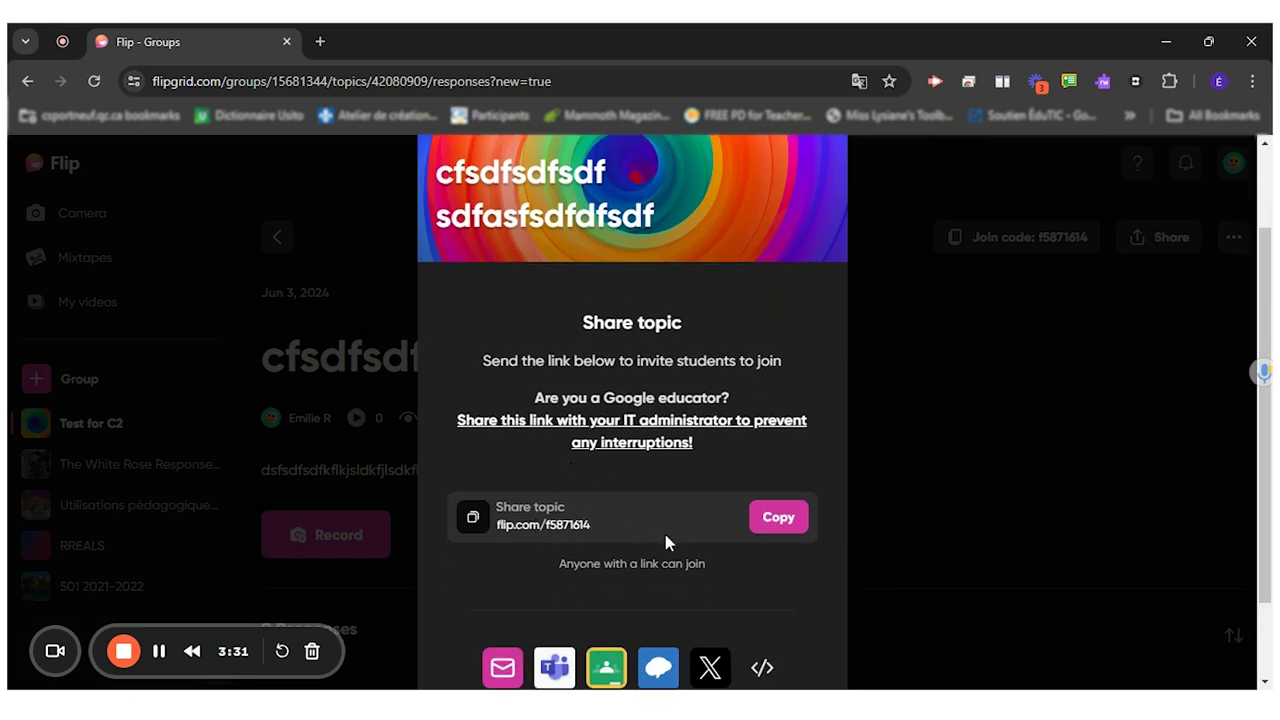